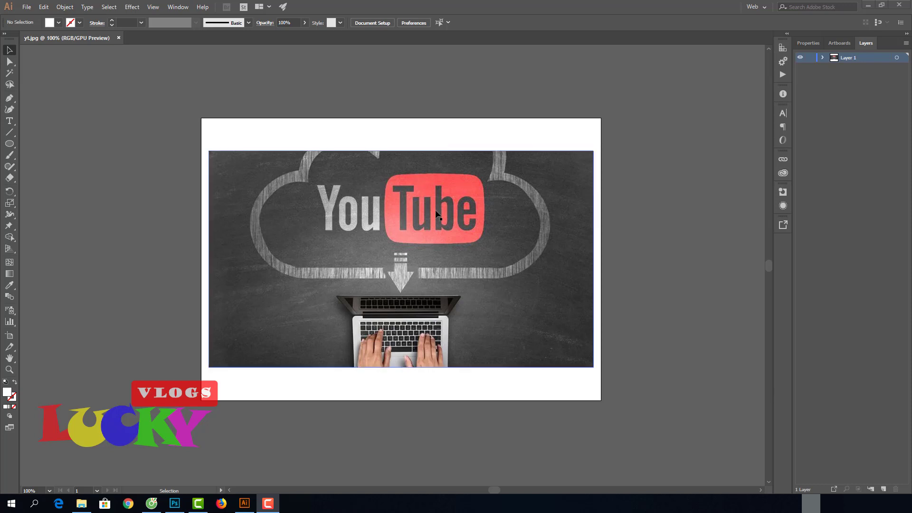
- Delete the YouTube laptop image so the yt.jpg artboard is empty
mouse_move(441, 205)
left_mouse_down()
mouse_move(446, 261)
mouse_move(440, 210)
mouse_move(482, 232)
left_mouse_up()
left_click(443, 171)
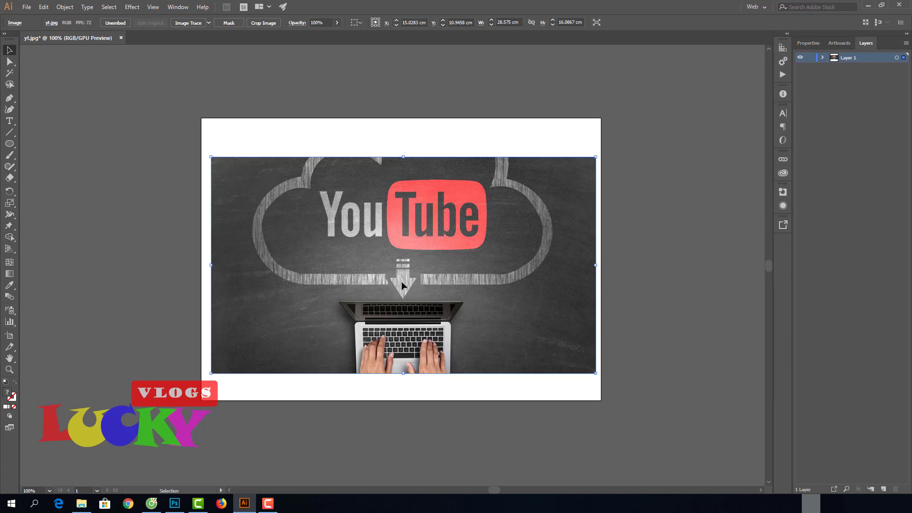
key("Delete")
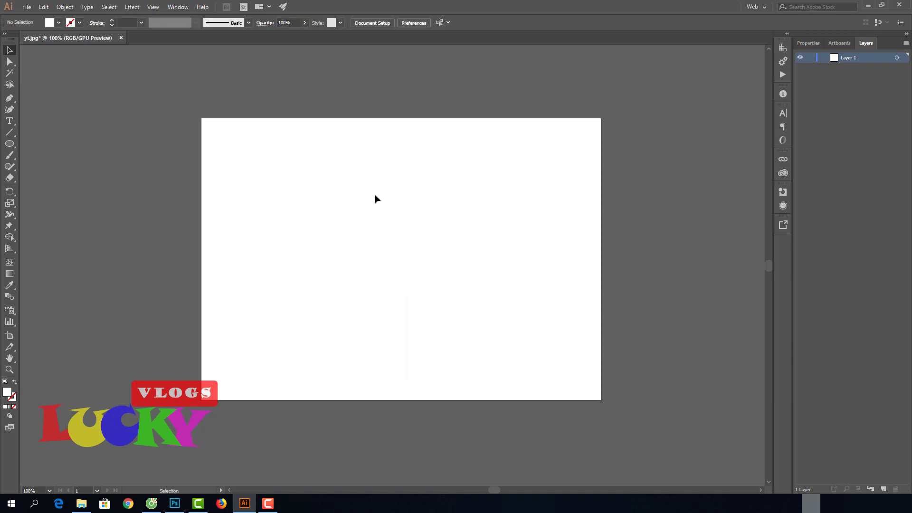
- Drag kem.jpg from the poster folder in File Explorer onto the Illustrator artboard
left_click(82, 506)
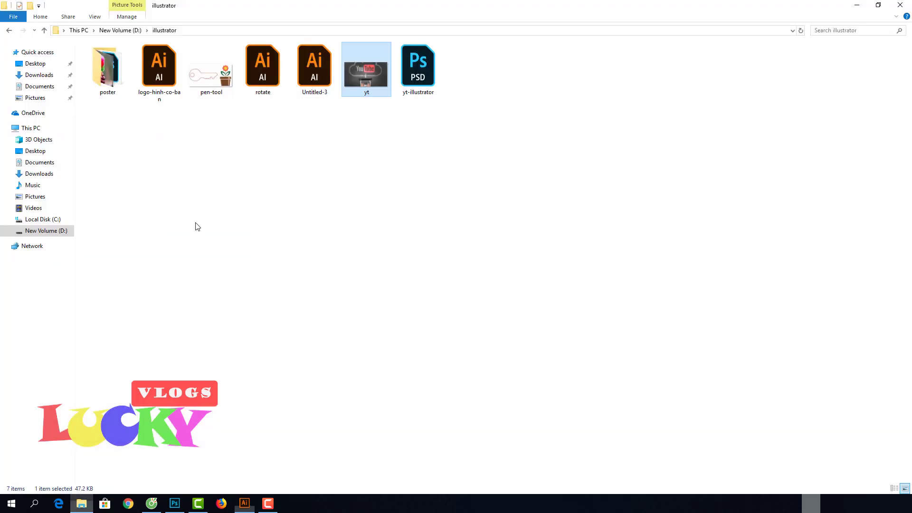
left_click(107, 87)
double_click(107, 87)
left_click_drag(111, 75, 214, 352)
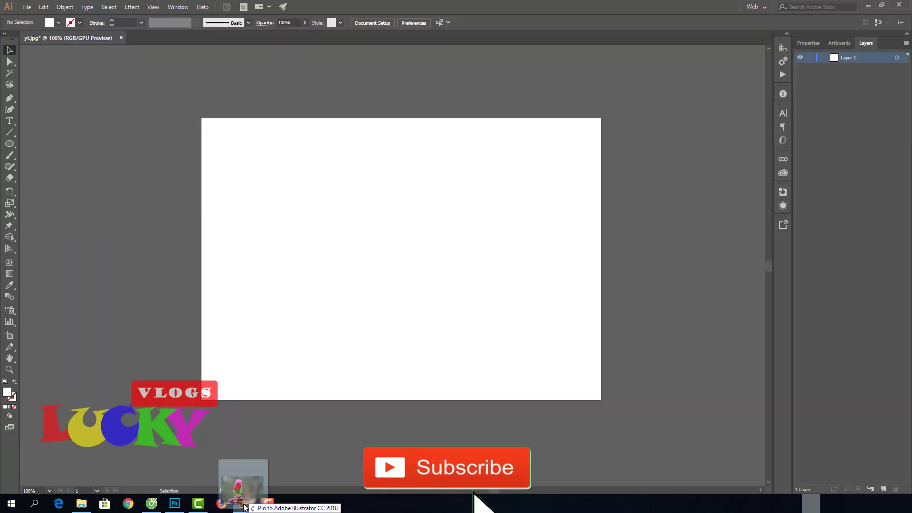
mouse_move(214, 353)
left_mouse_down()
mouse_move(327, 384)
mouse_move(348, 267)
left_mouse_up()
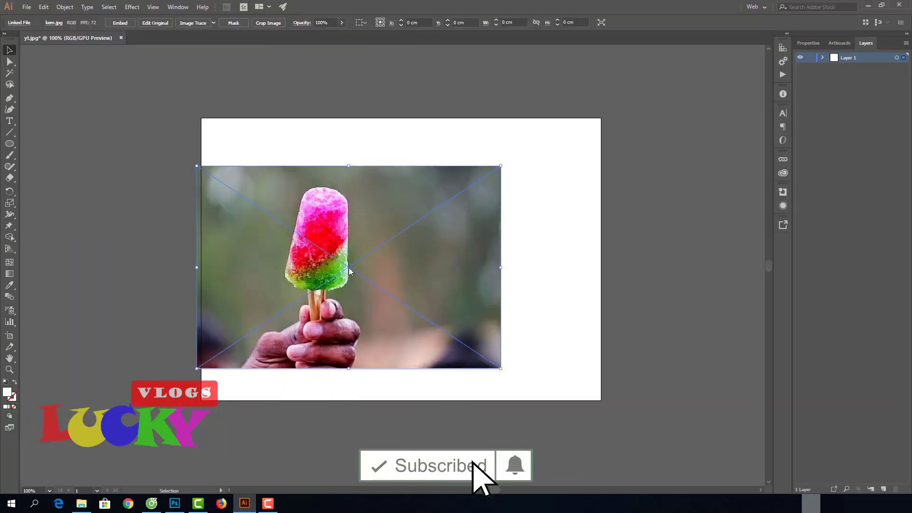
- Move and resize the ice-cream photo to about 20.36 × 13.44 cm
left_click_drag(362, 211, 424, 211)
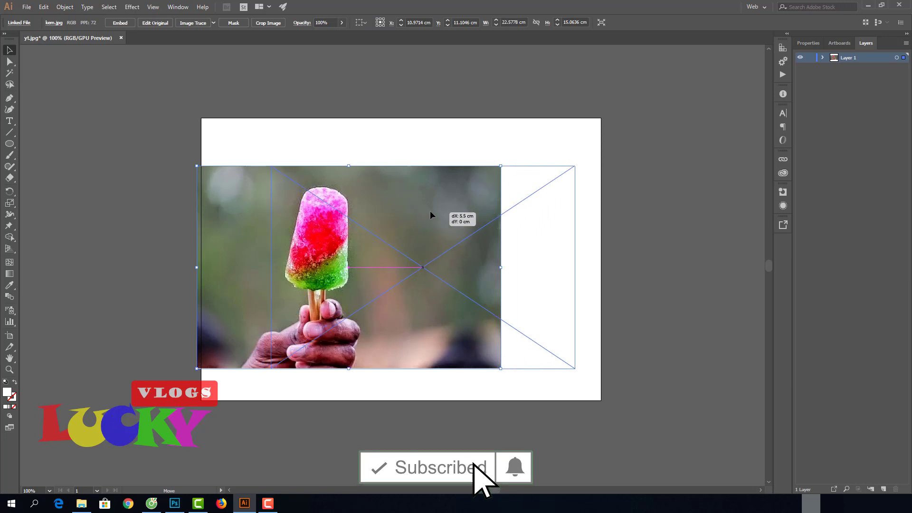
left_click_drag(562, 165, 533, 188)
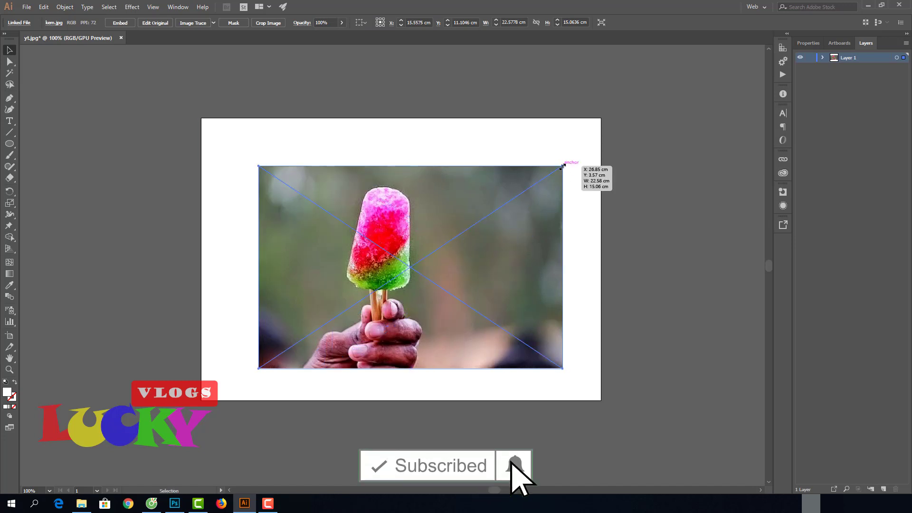
left_click_drag(435, 277, 443, 257)
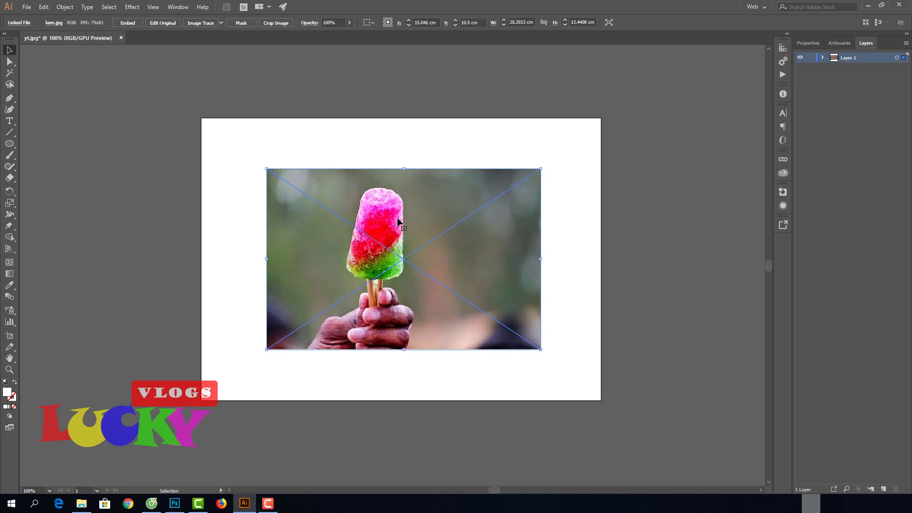
- Embed the kem.jpg ice-cream photo into the yt.jpg document
left_click(133, 23)
left_click(21, 10)
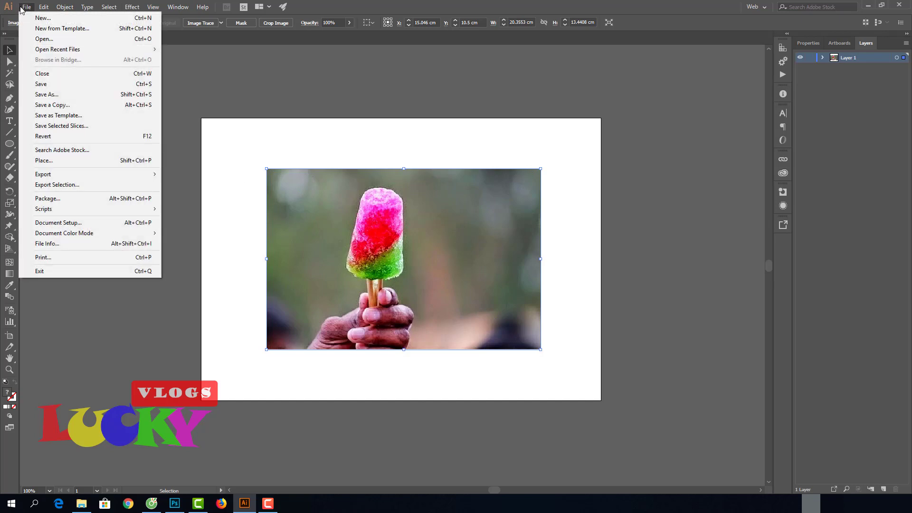
- Open kem.jpg from the poster folder as its own document, then return to yt.jpg
left_click(50, 39)
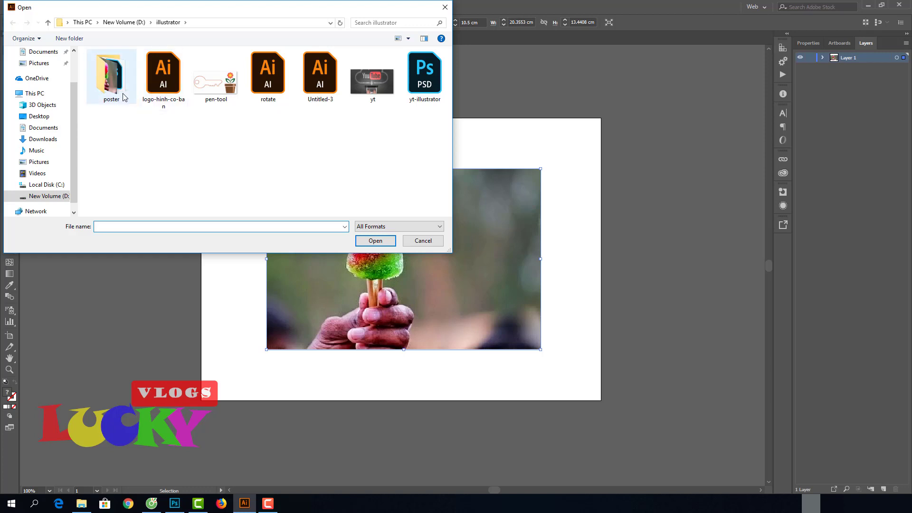
left_click(118, 89)
double_click(119, 89)
double_click(112, 83)
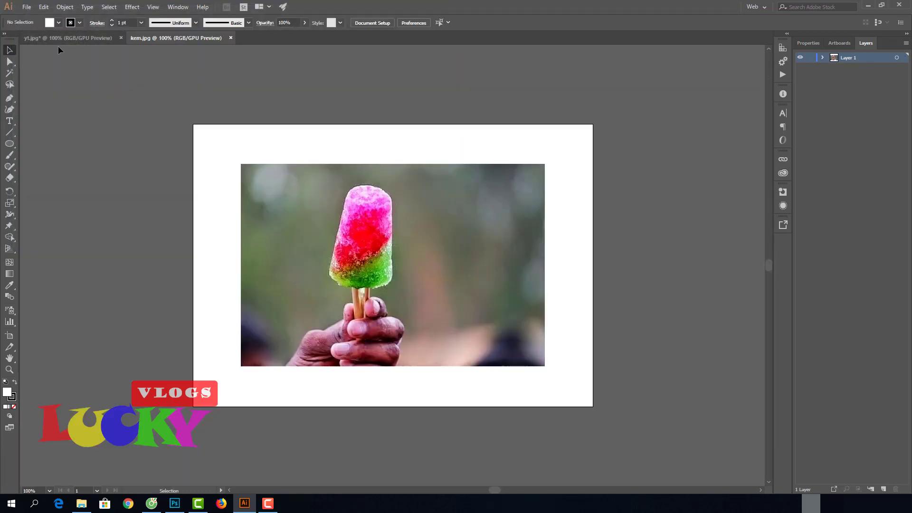
left_click(60, 39)
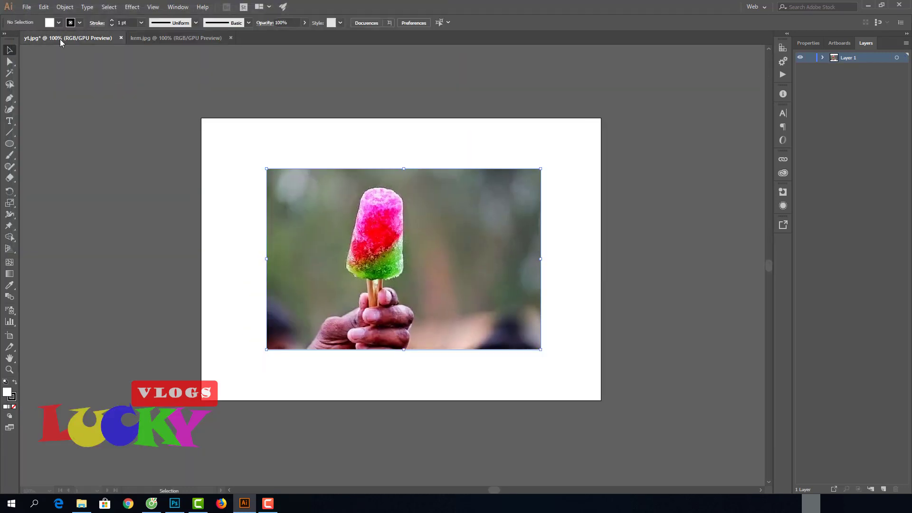
left_click(170, 38)
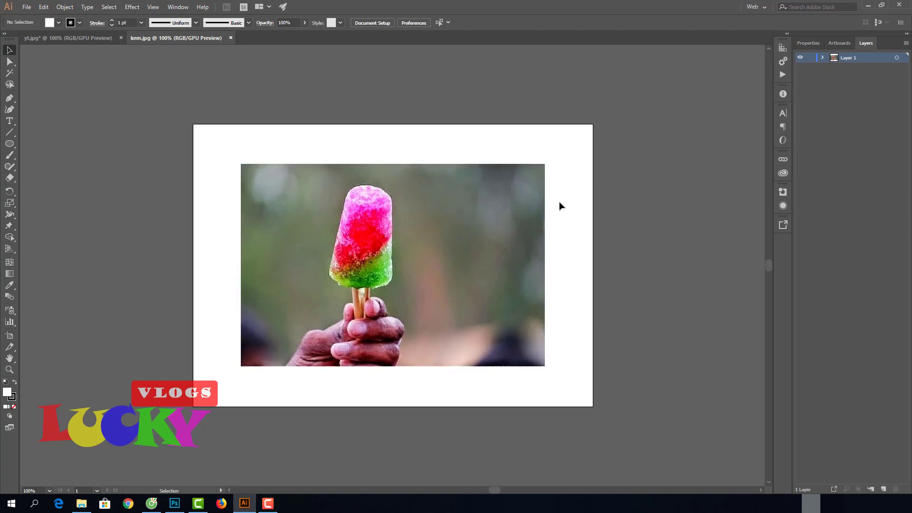
left_click(88, 42)
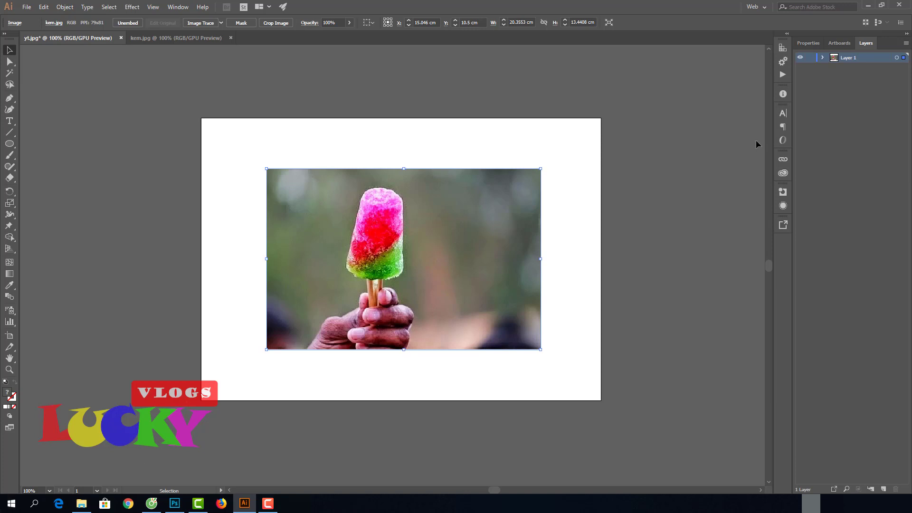
- Delete the embedded photo in yt.jpg and place kem.jpg from the poster folder as a linked image
left_click(176, 37)
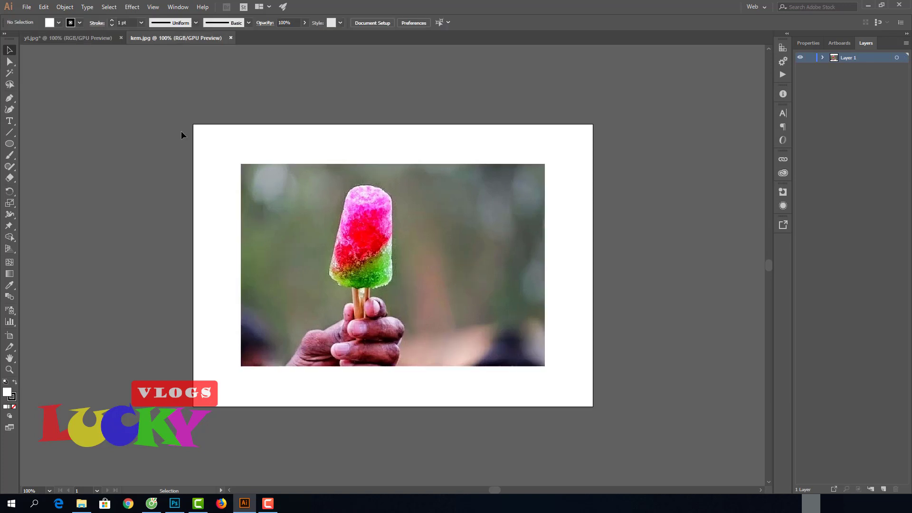
left_click(73, 38)
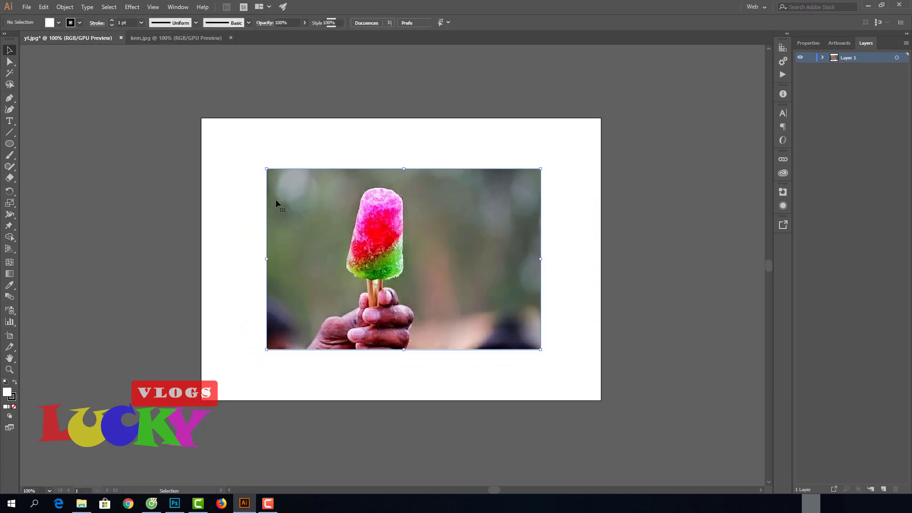
key("Delete")
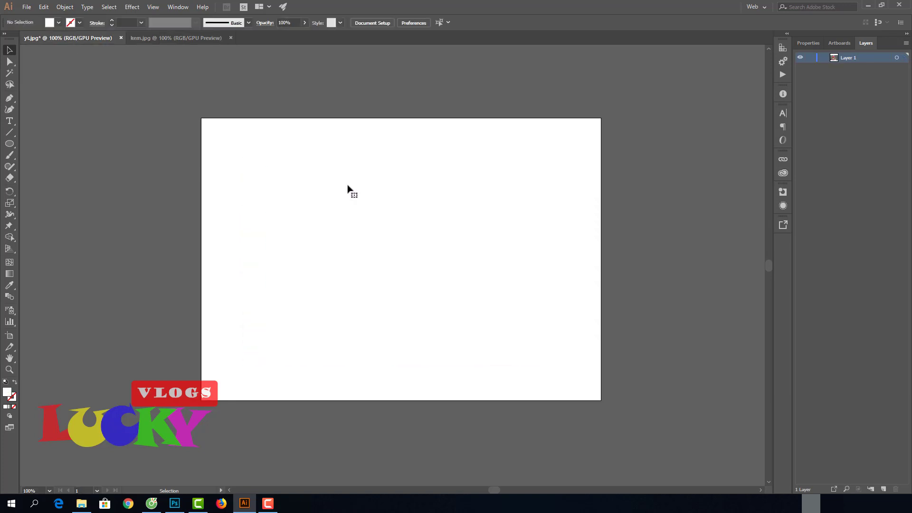
left_click(26, 7)
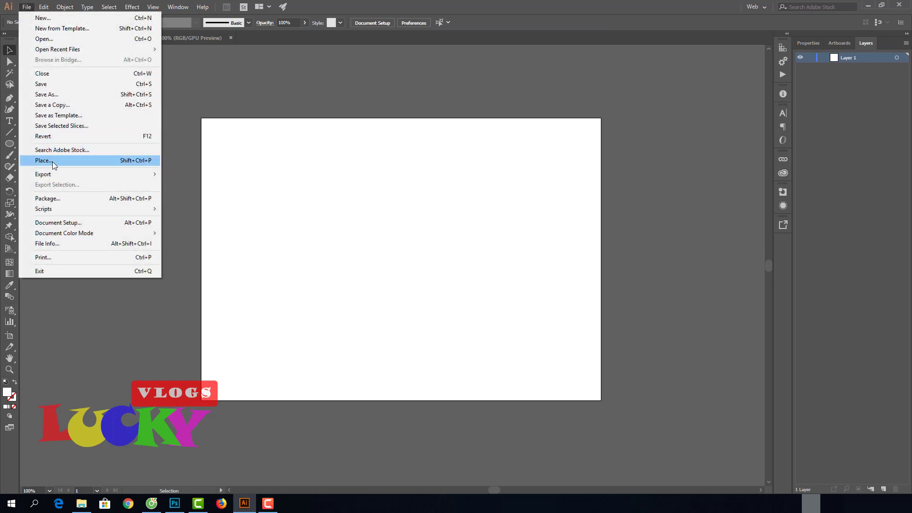
left_click(53, 165)
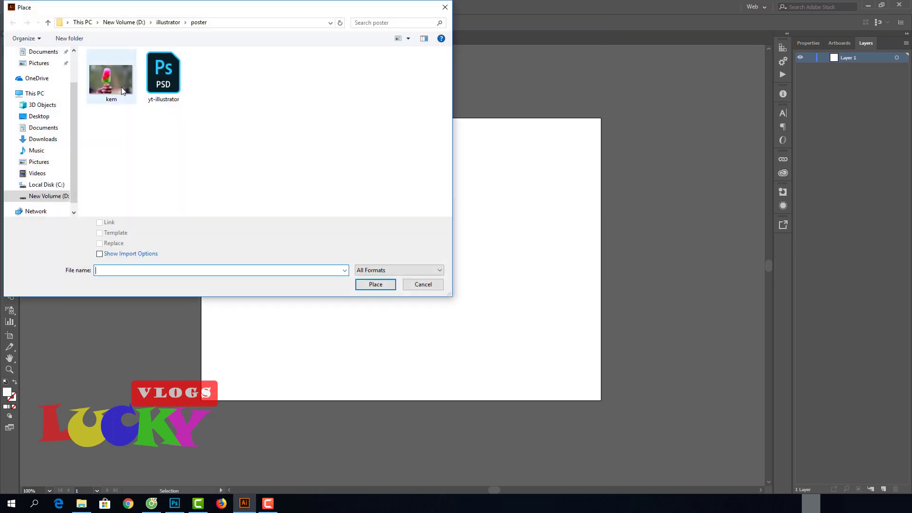
double_click(122, 90)
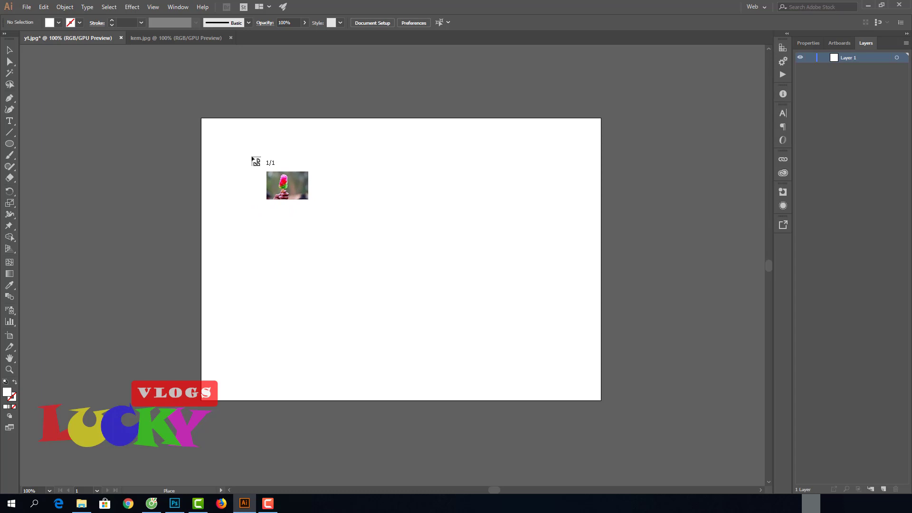
left_click(251, 157)
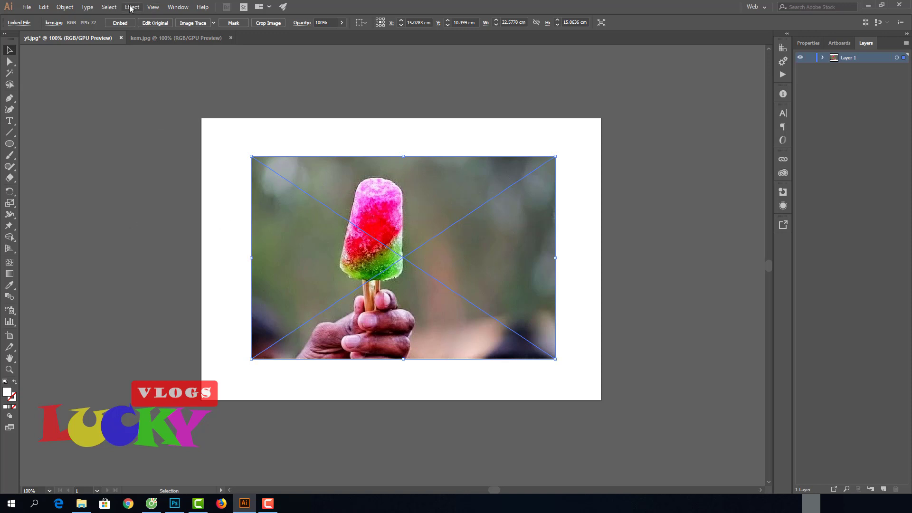
- Shift the linked kem.jpg photo left on the yt.jpg artboard, fine-tuning its position
left_click(173, 41)
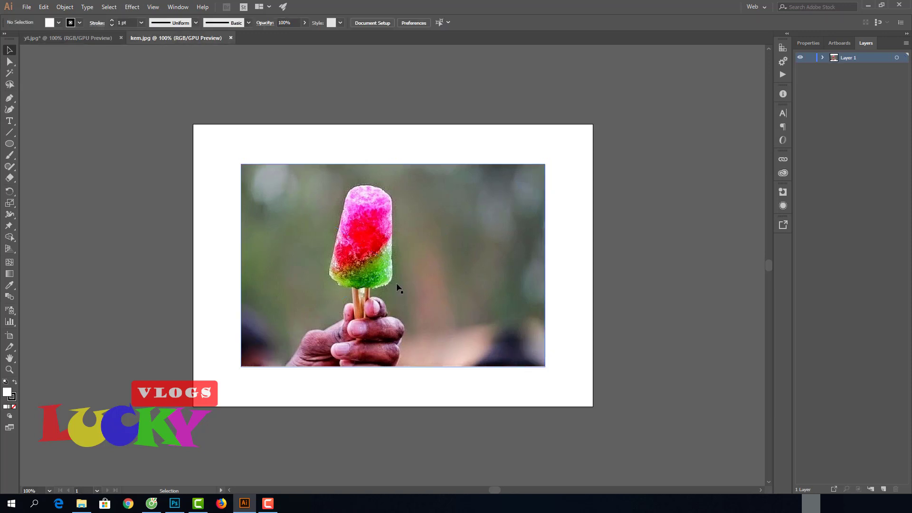
left_click(69, 39)
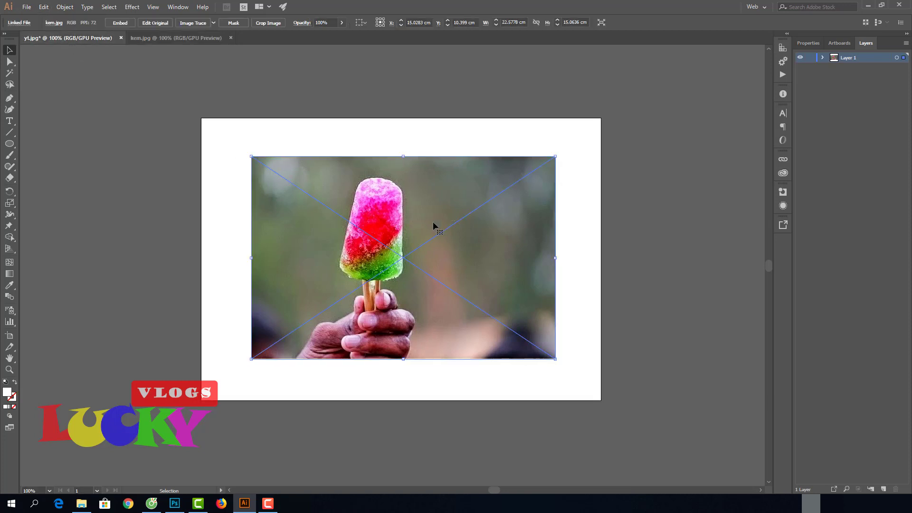
left_click_drag(391, 220, 341, 223)
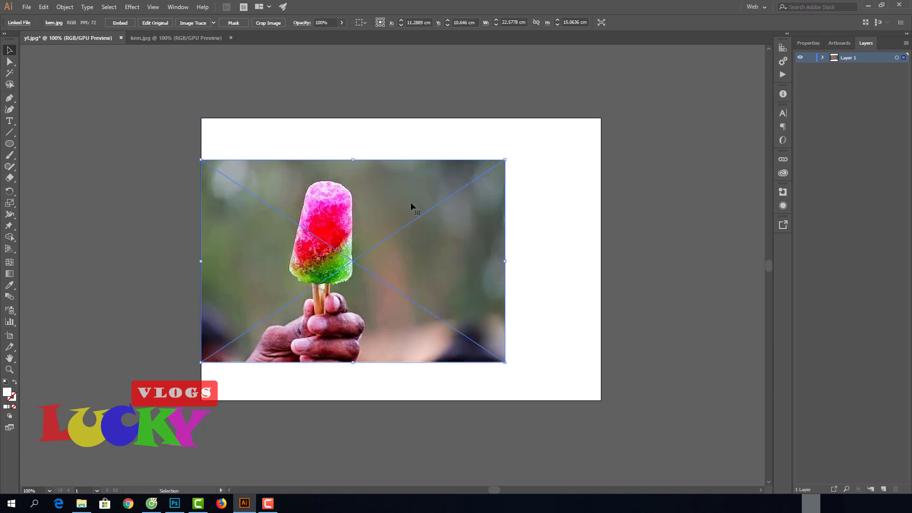
left_click_drag(377, 201, 384, 195)
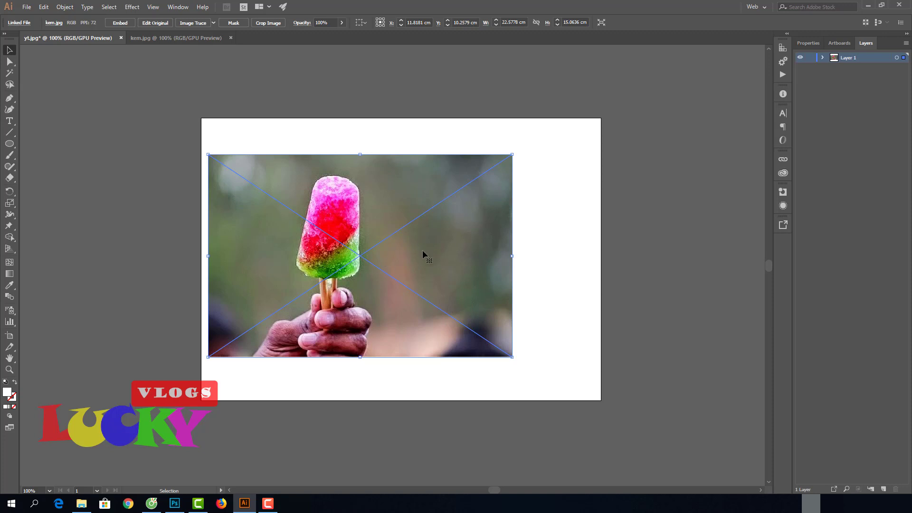
left_click_drag(423, 253, 417, 258)
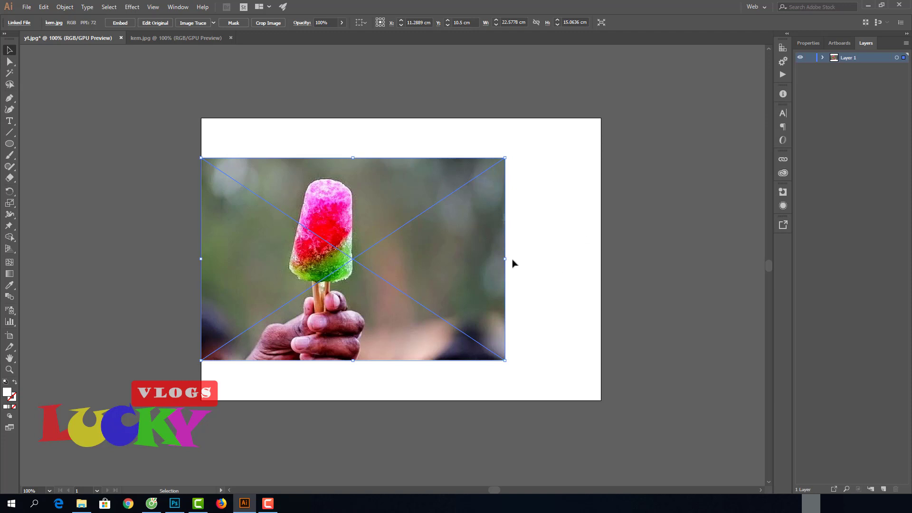
left_click(81, 505)
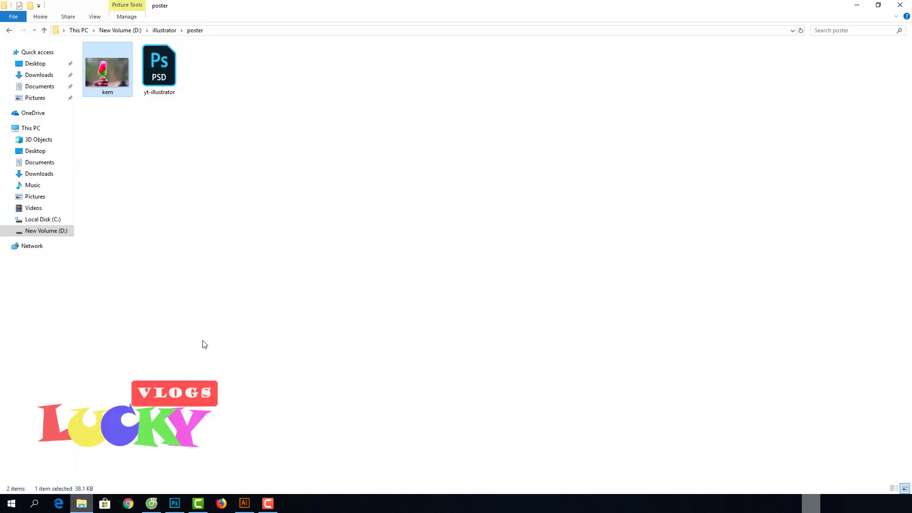
left_click(162, 31)
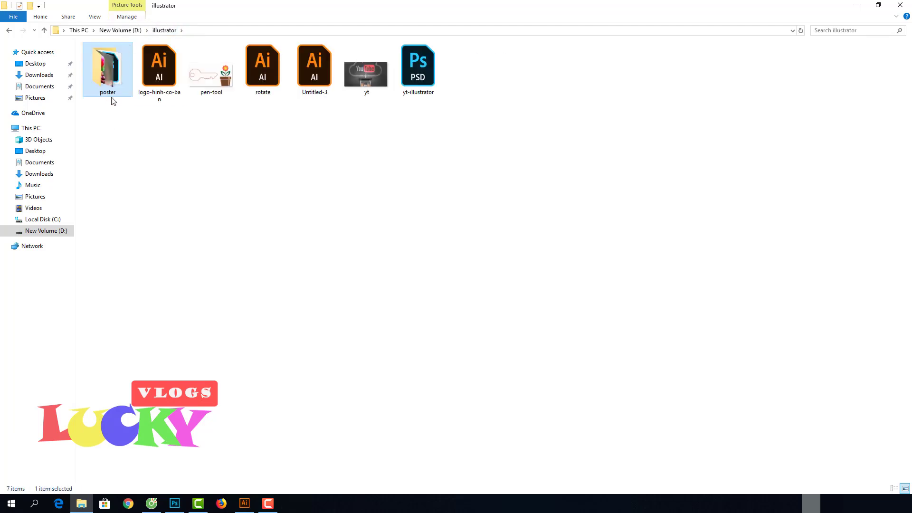
double_click(99, 64)
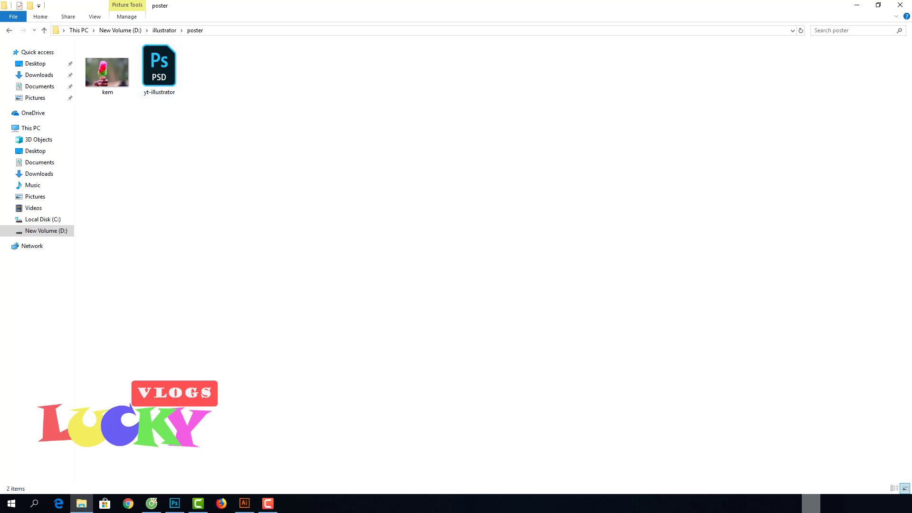
left_click(244, 503)
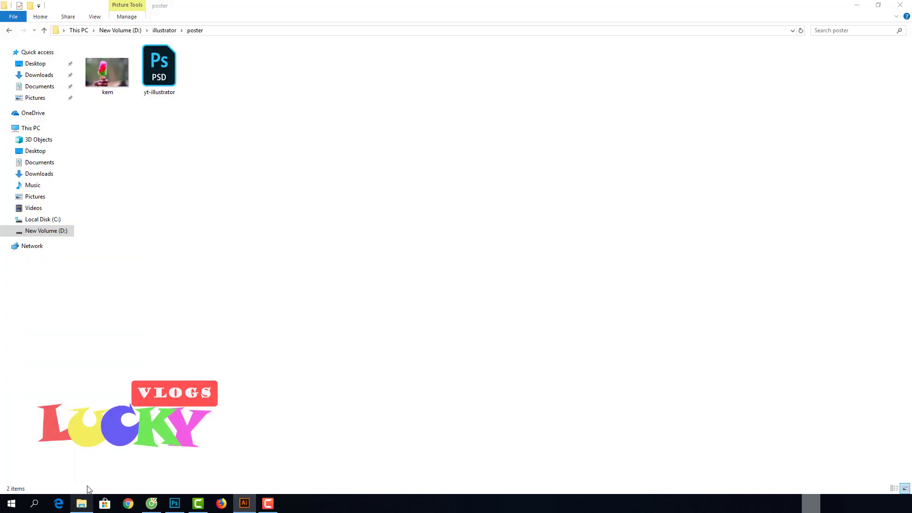
left_click(81, 503)
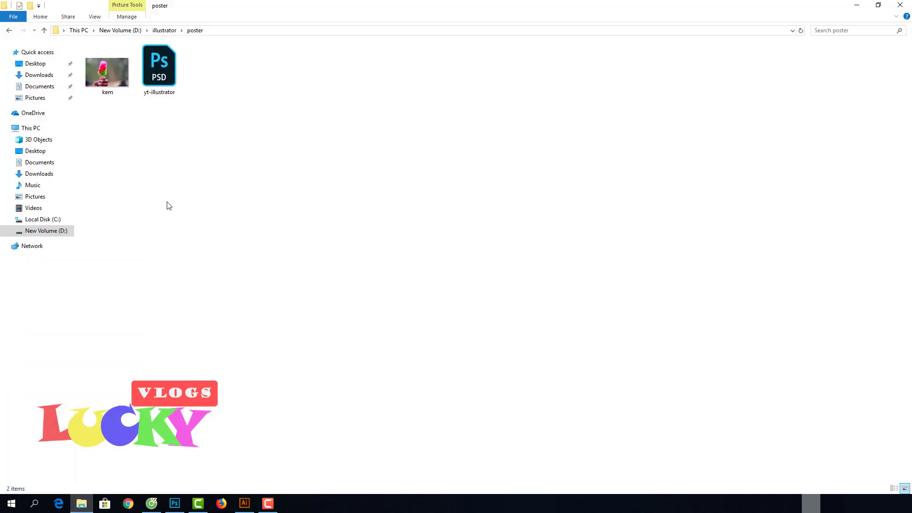
left_click(168, 33)
double_click(126, 81)
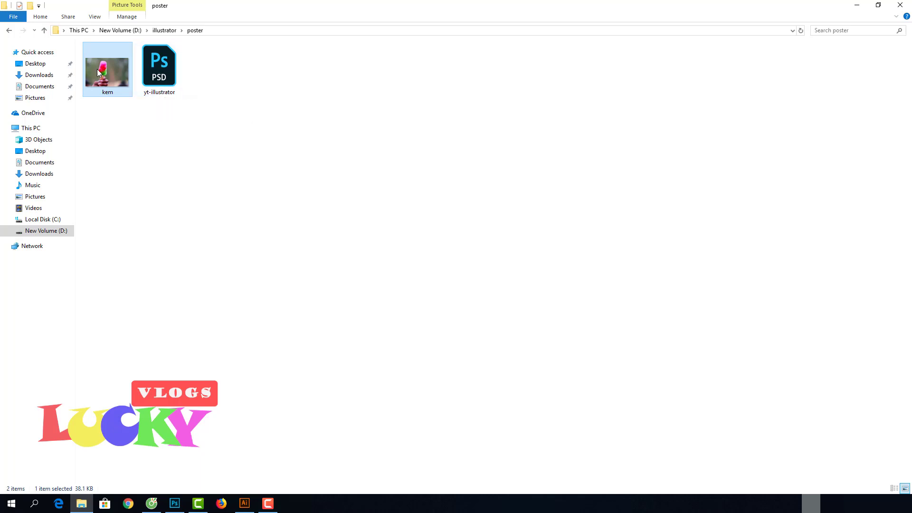
left_click(164, 30)
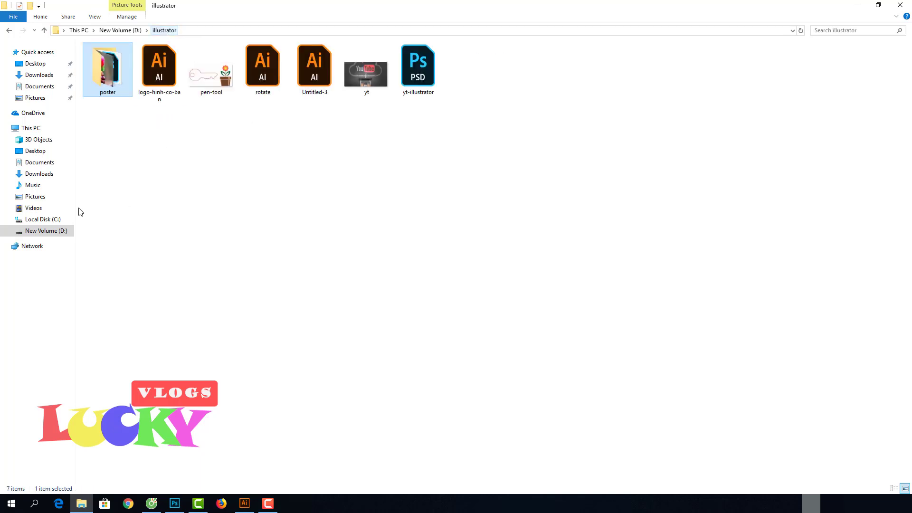
left_click(244, 504)
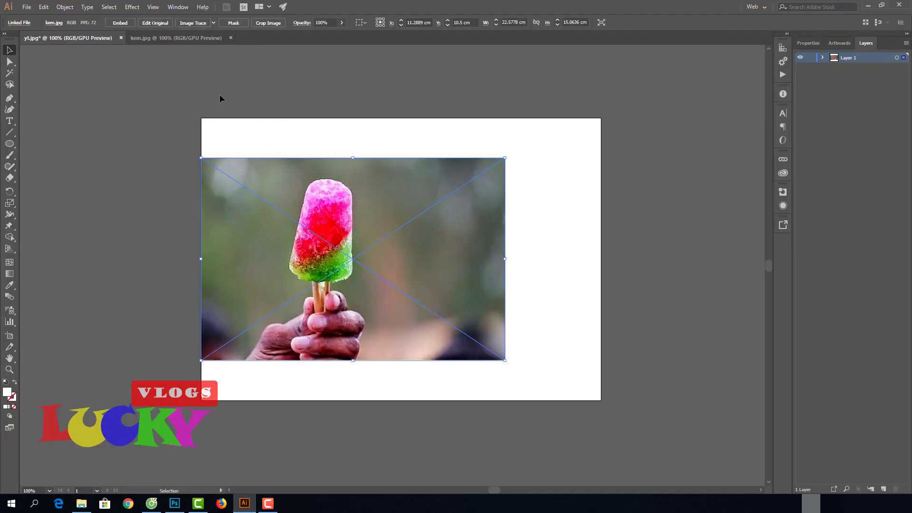
- Move kem out of the poster folder into the illustrator folder, leaving Illustrator's missing link unchanged
left_click(82, 504)
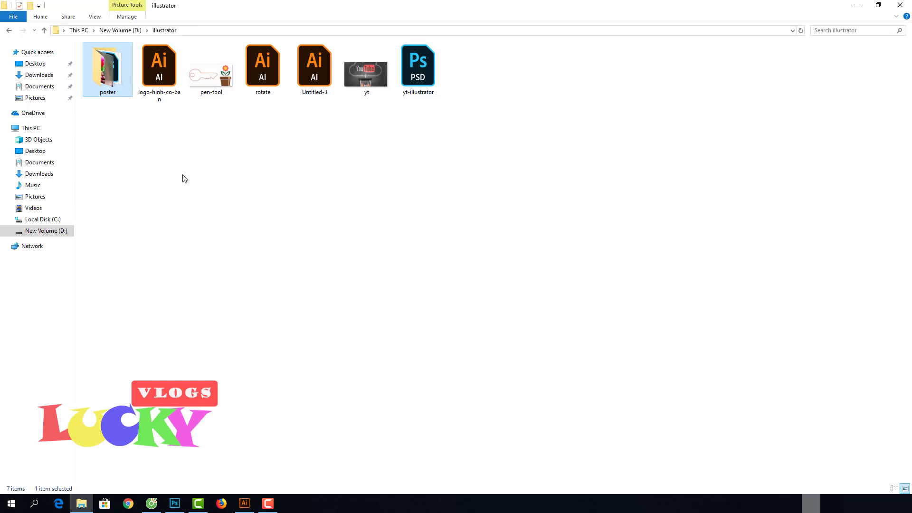
double_click(122, 87)
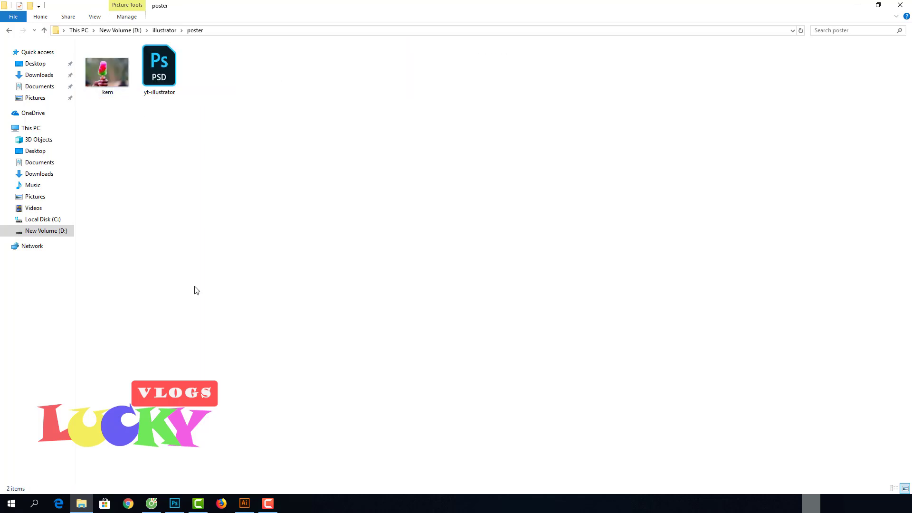
left_click(245, 503)
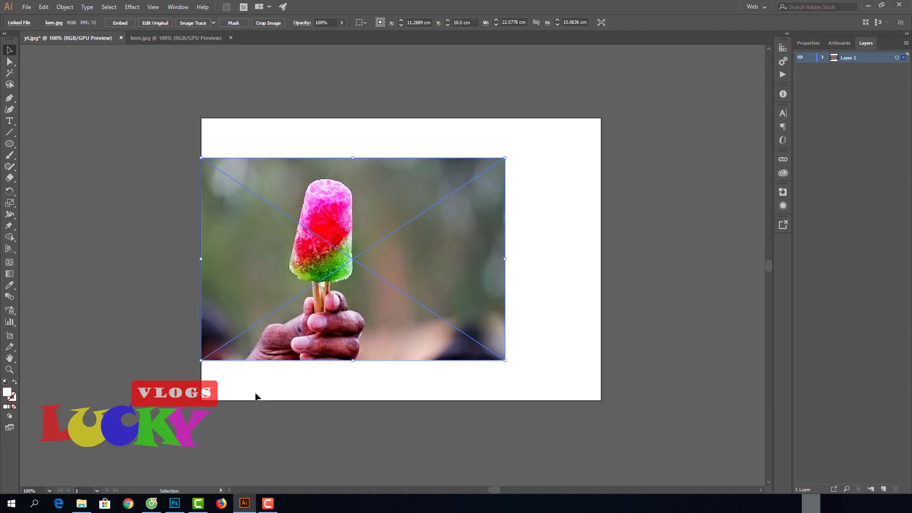
left_click(82, 503)
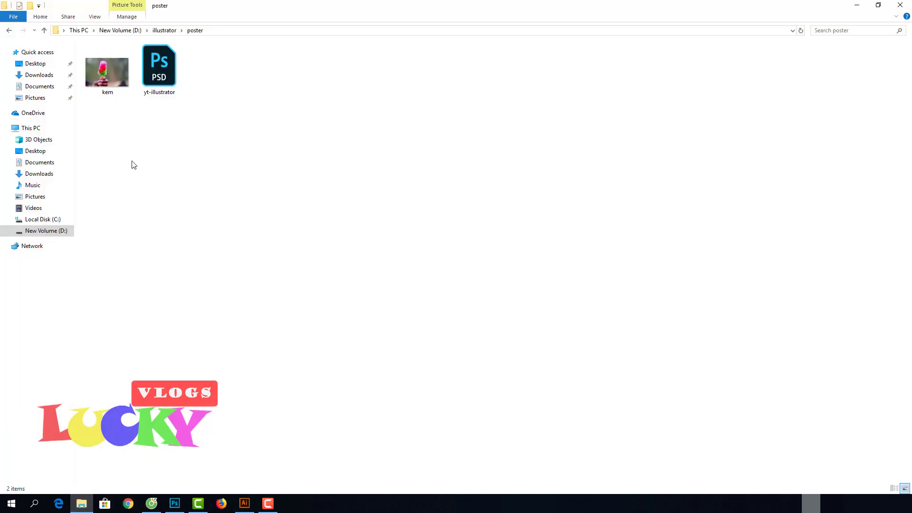
left_click_drag(107, 76, 162, 33)
left_click(245, 504)
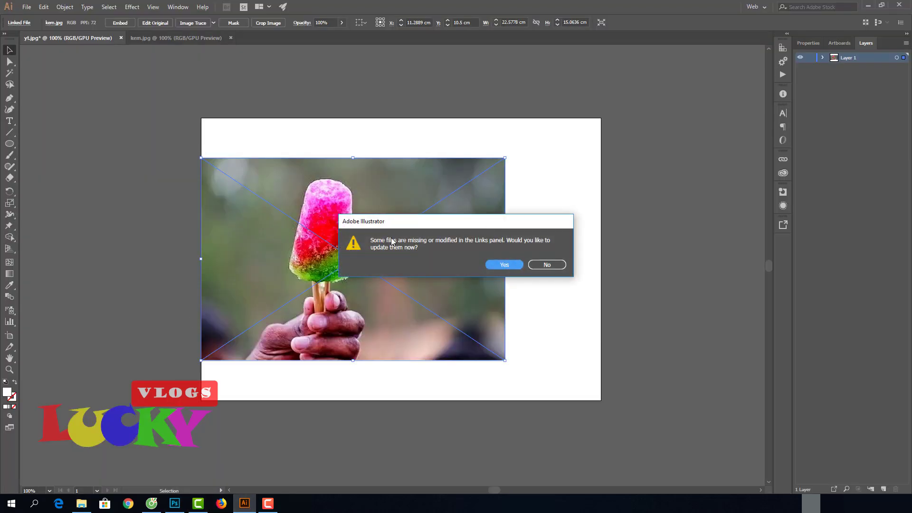
left_click(501, 266)
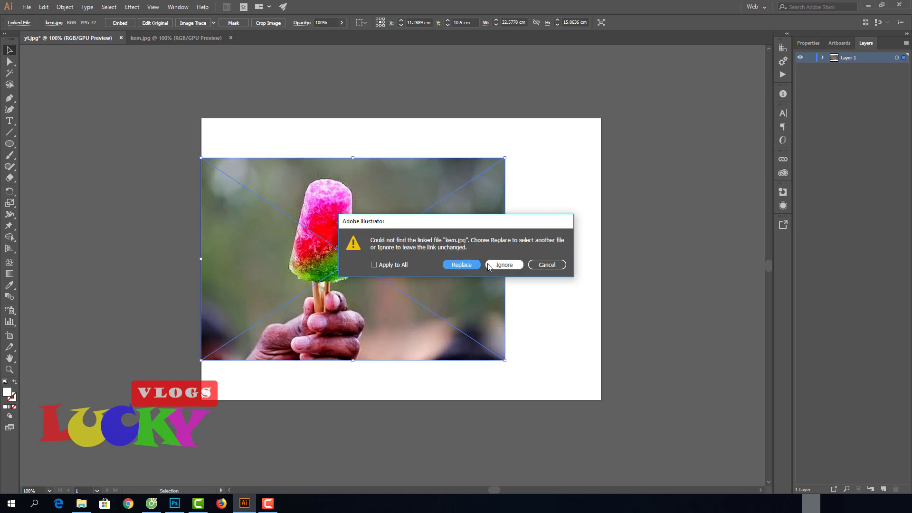
left_click(503, 264)
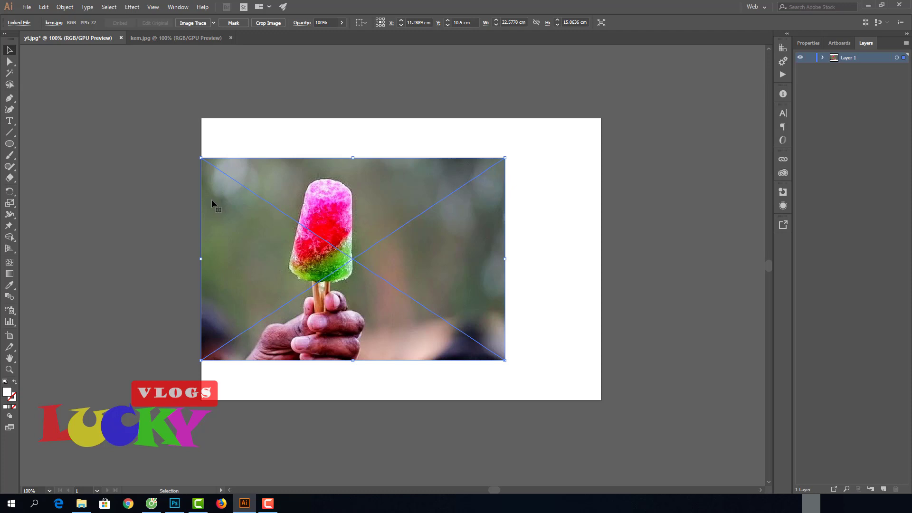
- Move kem back into the poster folder and accept Illustrator's Update Links
left_click(81, 503)
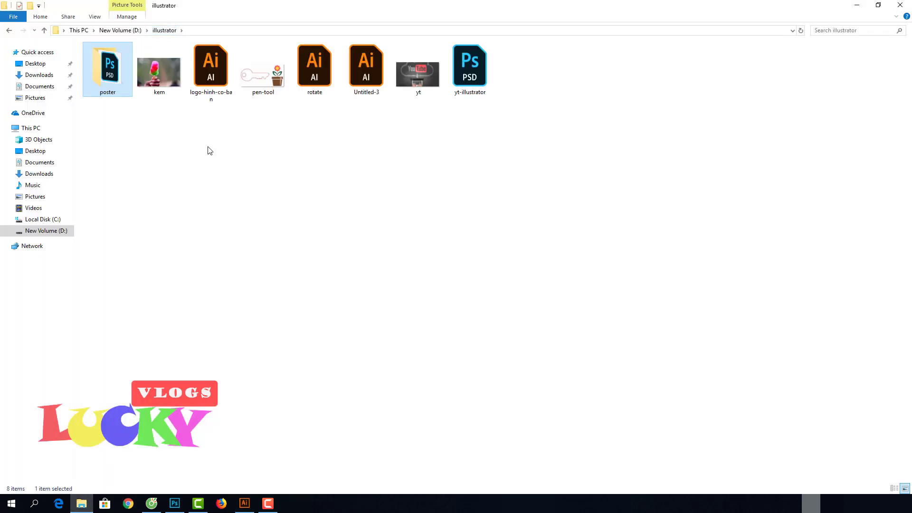
left_click_drag(159, 72, 114, 88)
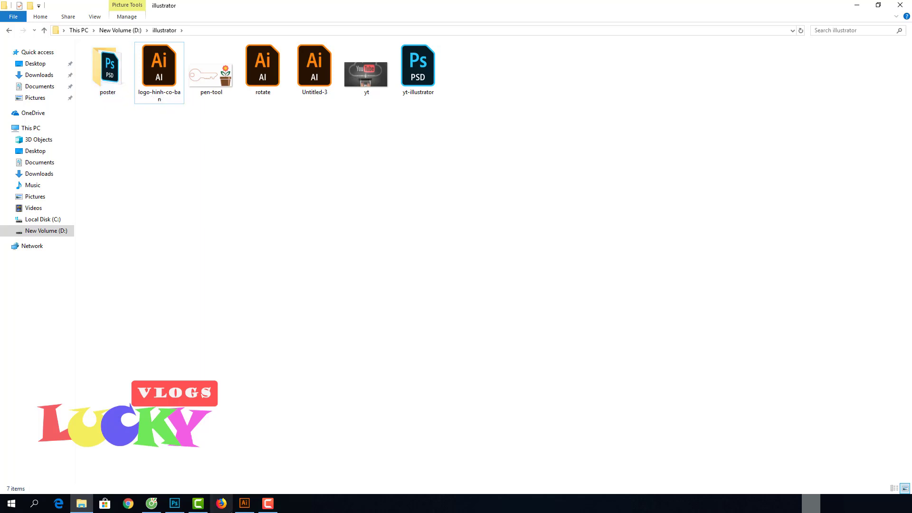
left_click(243, 506)
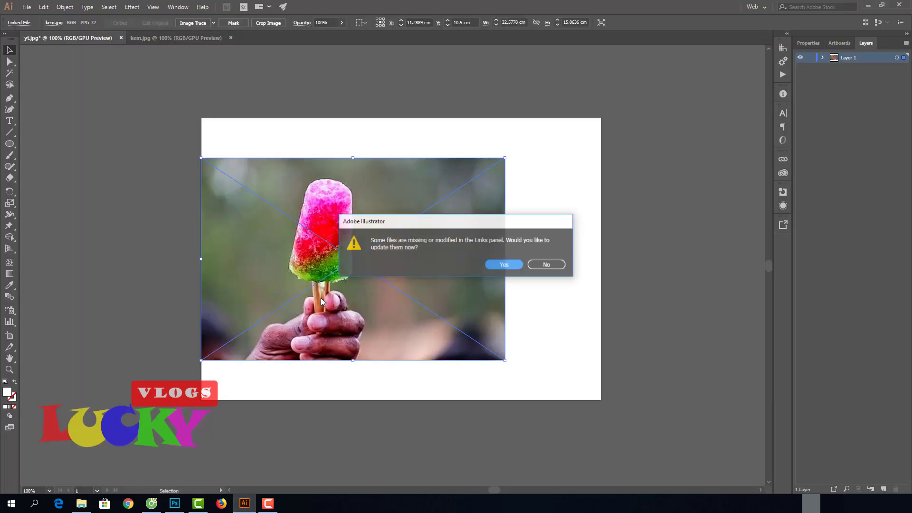
key("Return")
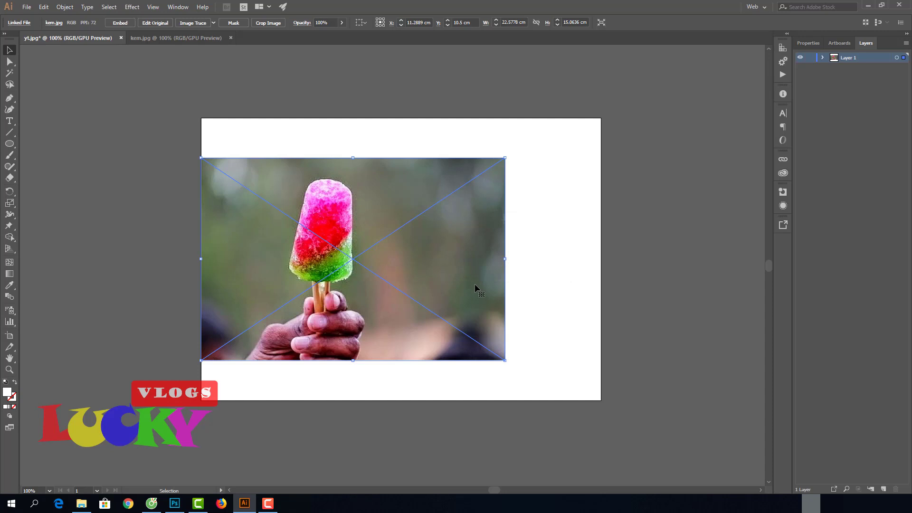
- Shift the linked popsicle image right on the yt.jpg artboard
mouse_move(361, 207)
left_mouse_down()
mouse_move(441, 202)
mouse_move(420, 202)
left_mouse_up()
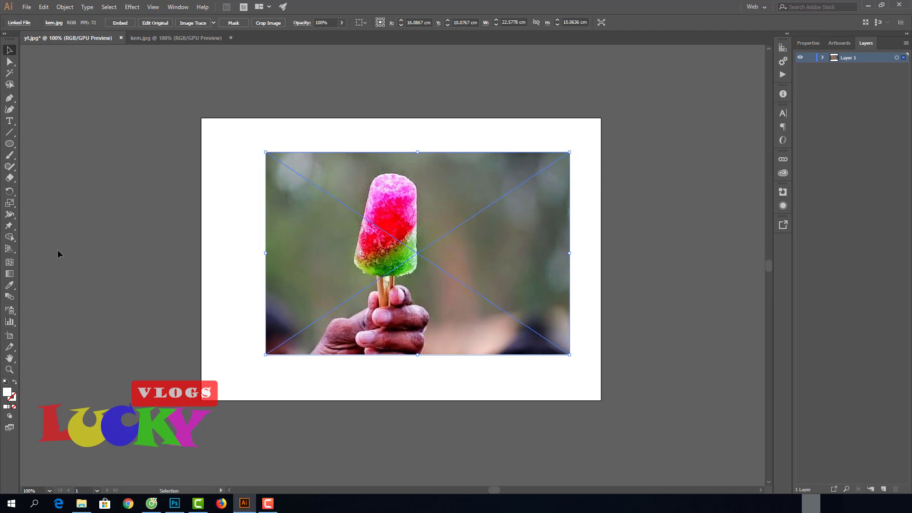
left_click(27, 7)
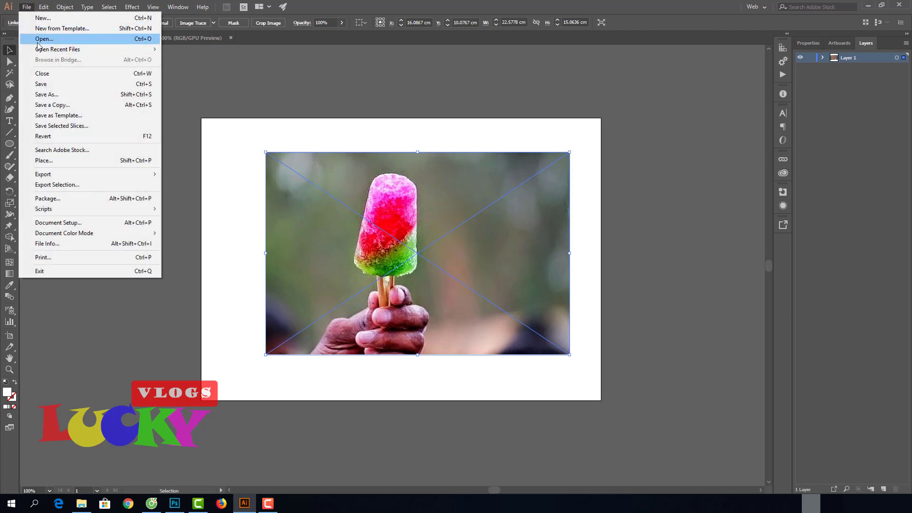
left_click(27, 9)
left_click(211, 41)
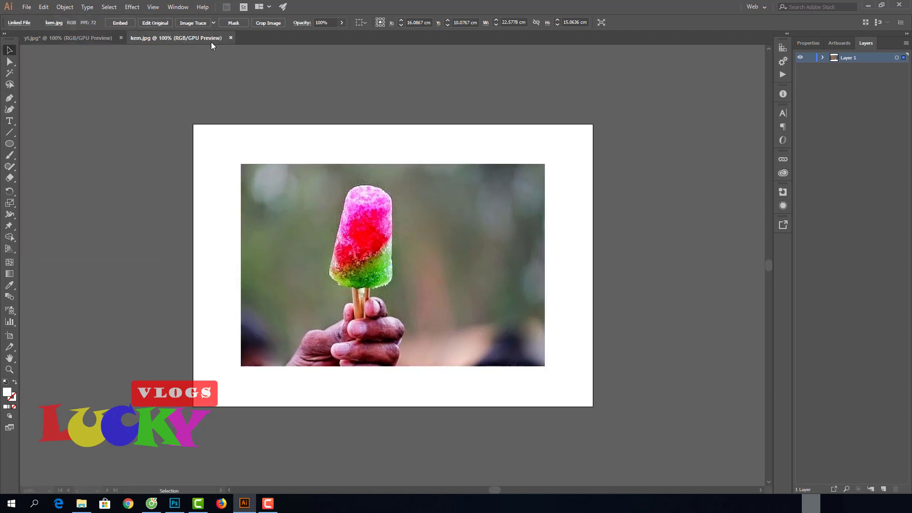
- Drag the kem.jpg image into yt.jpg as an embedded copy at the artboard's lower left
mouse_move(416, 243)
left_mouse_down()
mouse_move(345, 293)
mouse_move(81, 37)
left_mouse_up()
mouse_move(420, 158)
left_mouse_down()
mouse_move(671, 232)
mouse_move(405, 406)
left_mouse_up()
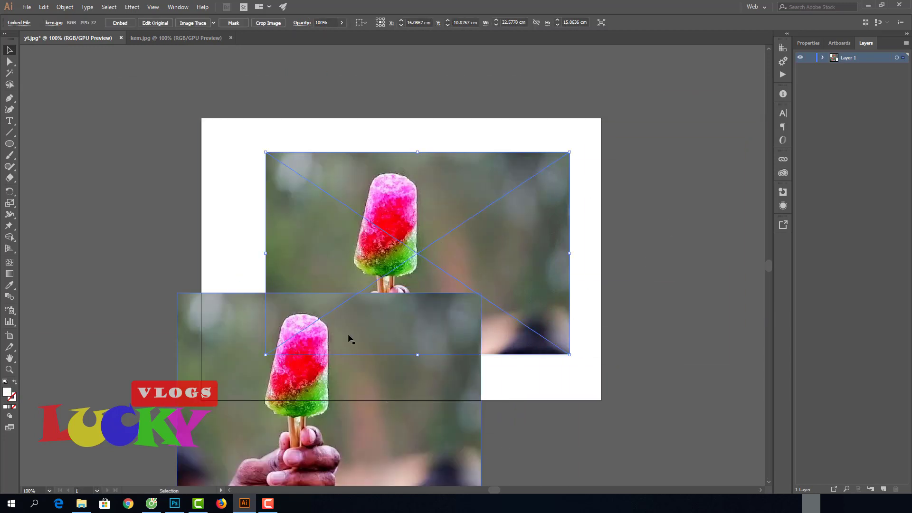
left_click(512, 207)
left_click(390, 364)
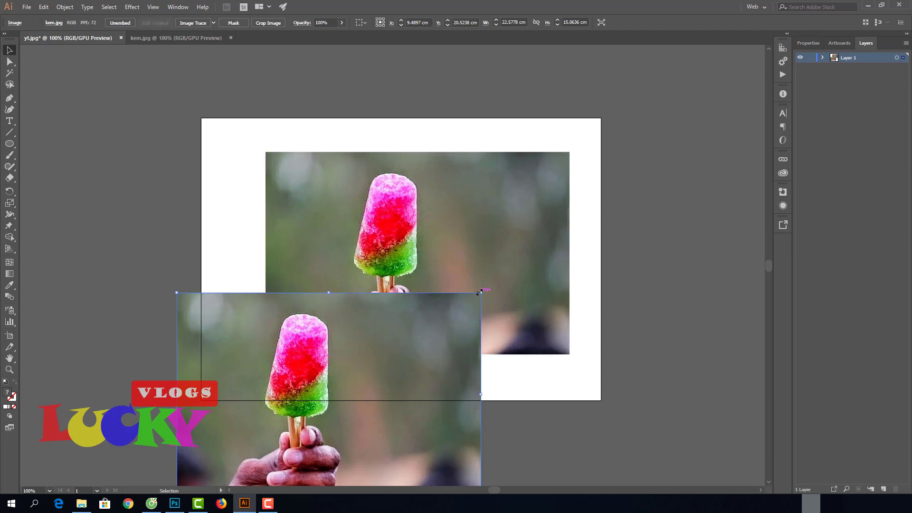
- Resize the embedded popsicle copy to about 17.89 × 13.09 cm, overhanging the artboard's top-right corner
left_click_drag(480, 292, 428, 369)
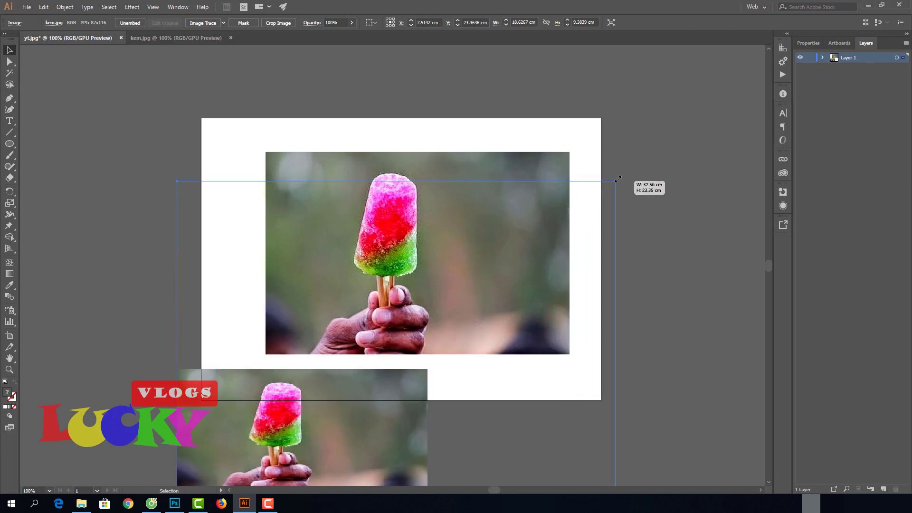
left_click_drag(429, 368, 728, 65)
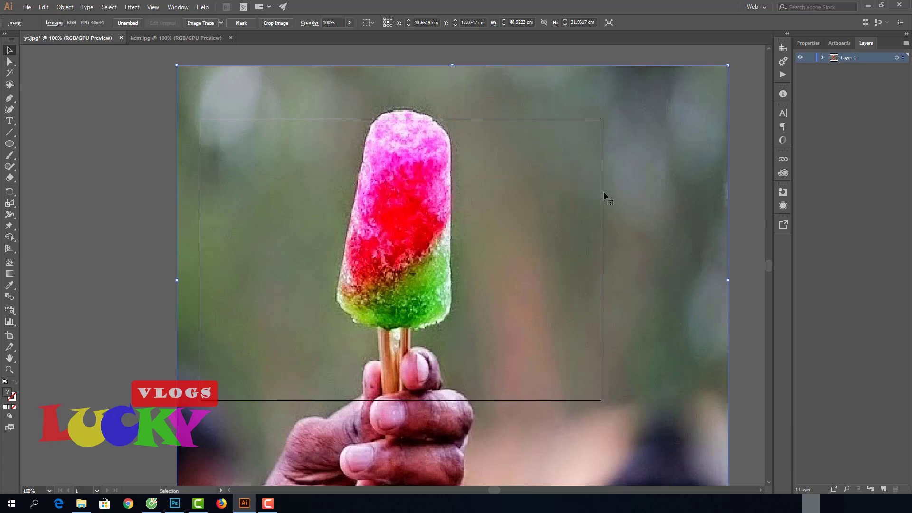
left_click_drag(729, 63, 401, 330)
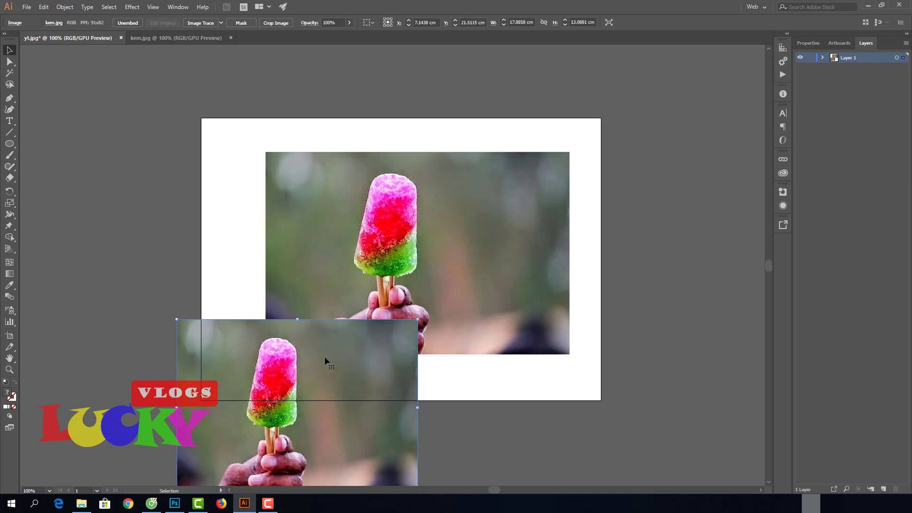
left_click_drag(327, 355, 231, 116)
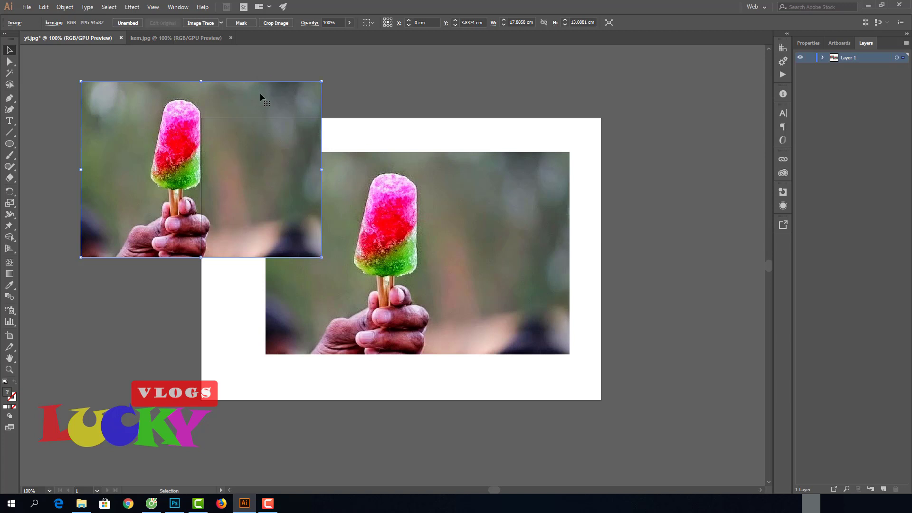
left_click_drag(260, 94, 627, 101)
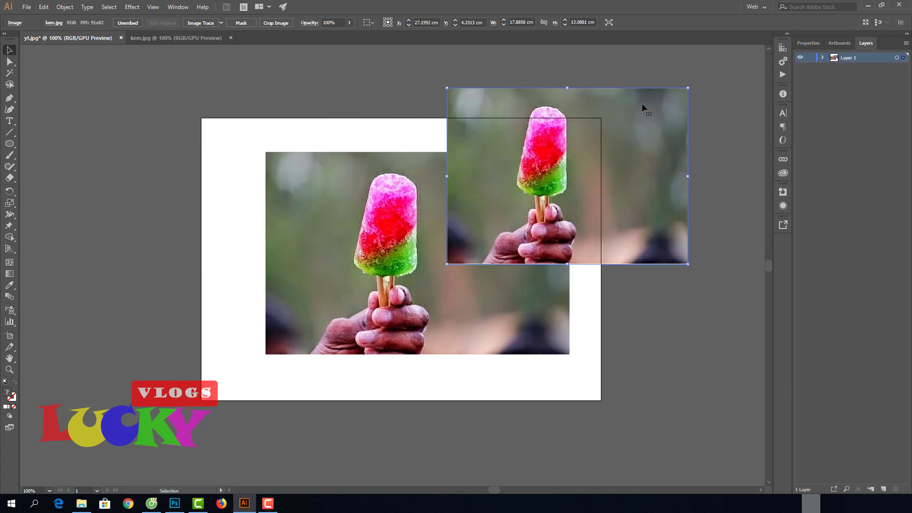
left_click_drag(643, 125, 689, 103)
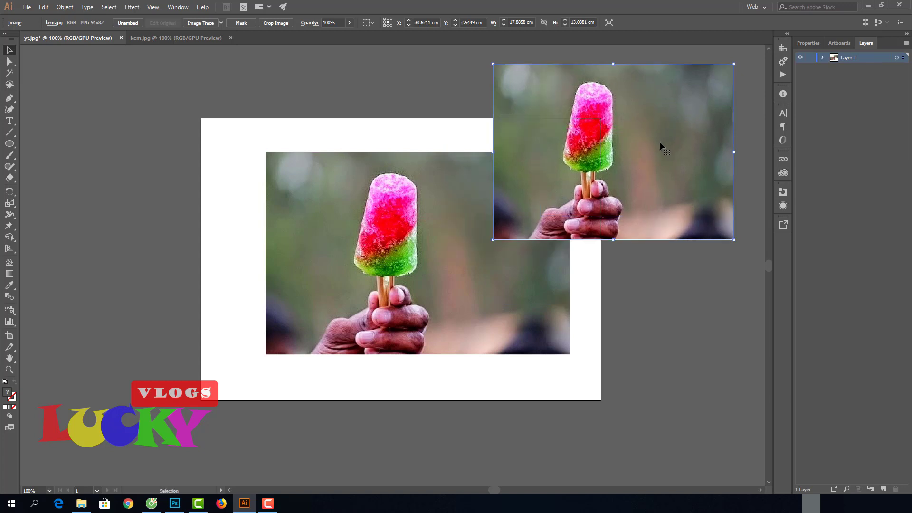
left_click(303, 239)
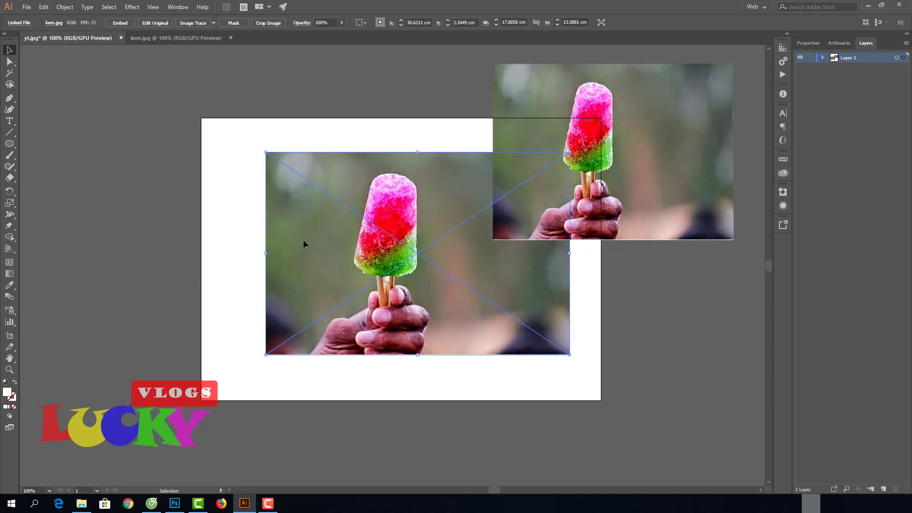
left_click(82, 503)
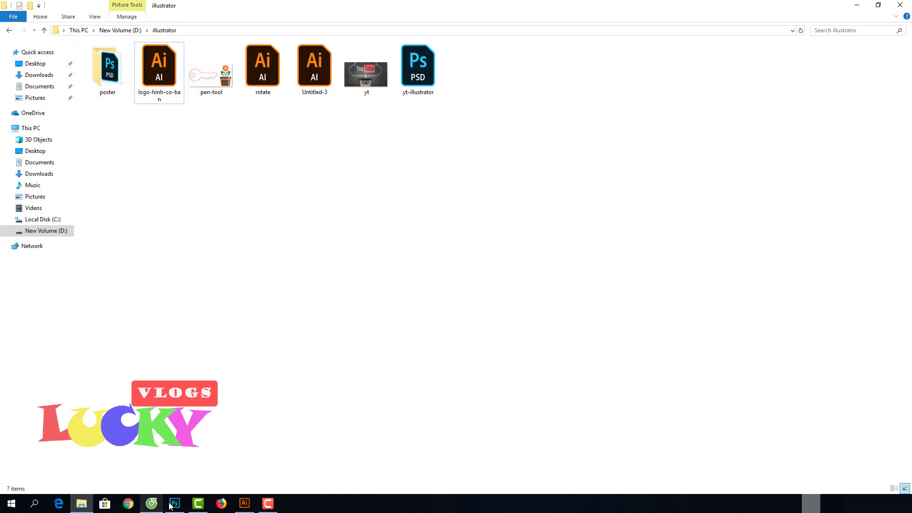
left_click(240, 510)
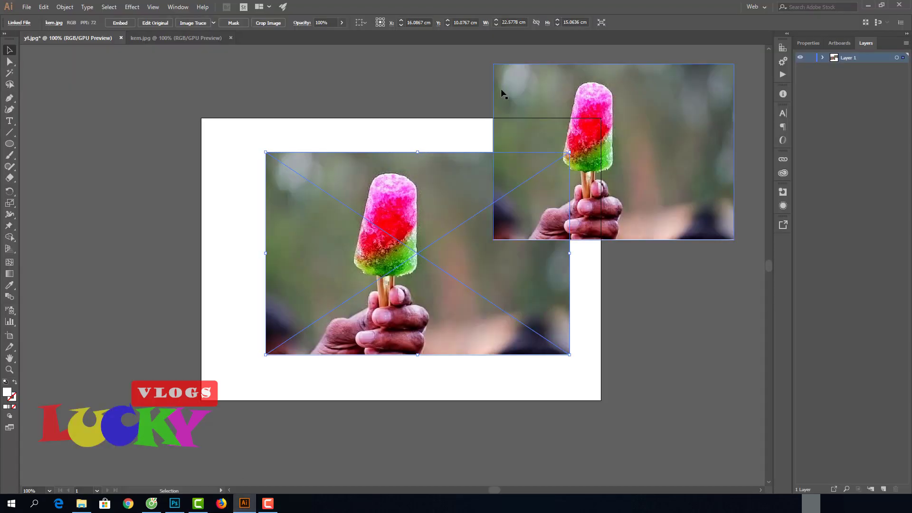
left_click(669, 127)
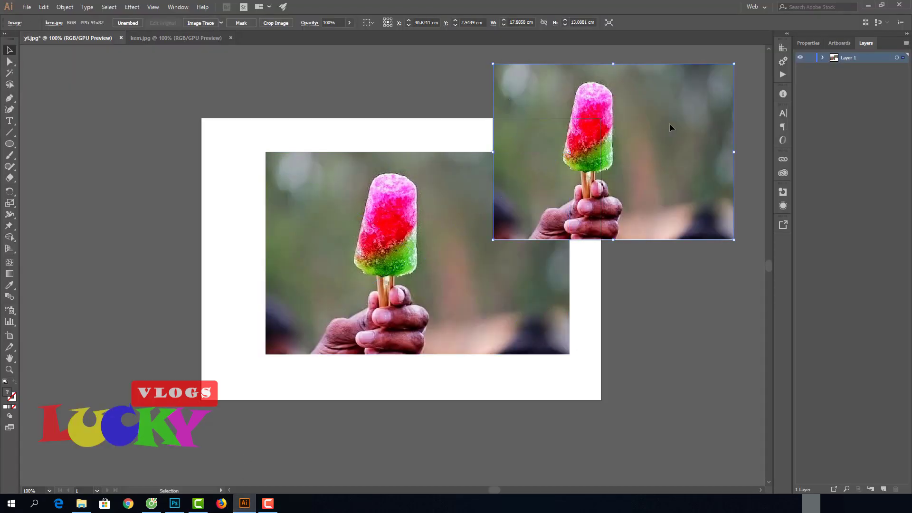
key("Delete")
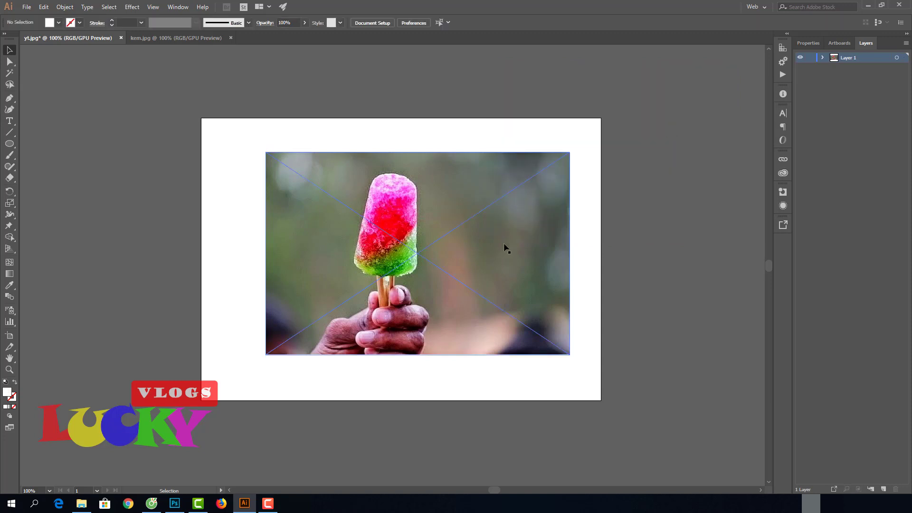
- Resize the linked kem.jpg photo to about 27.27 × 16.96 cm, nearly filling the artboard
left_click(504, 249)
mouse_move(569, 152)
left_mouse_down()
mouse_move(423, 248)
mouse_move(586, 140)
left_mouse_up()
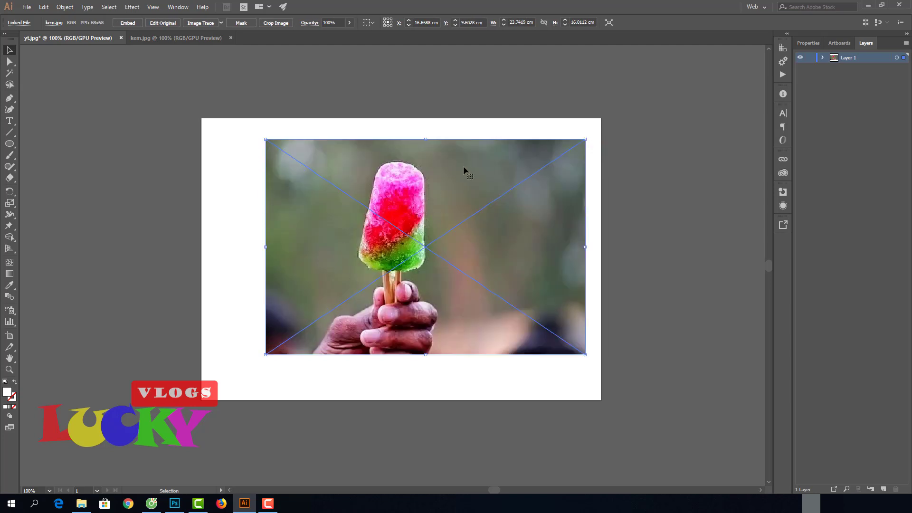
left_click_drag(446, 178, 383, 184)
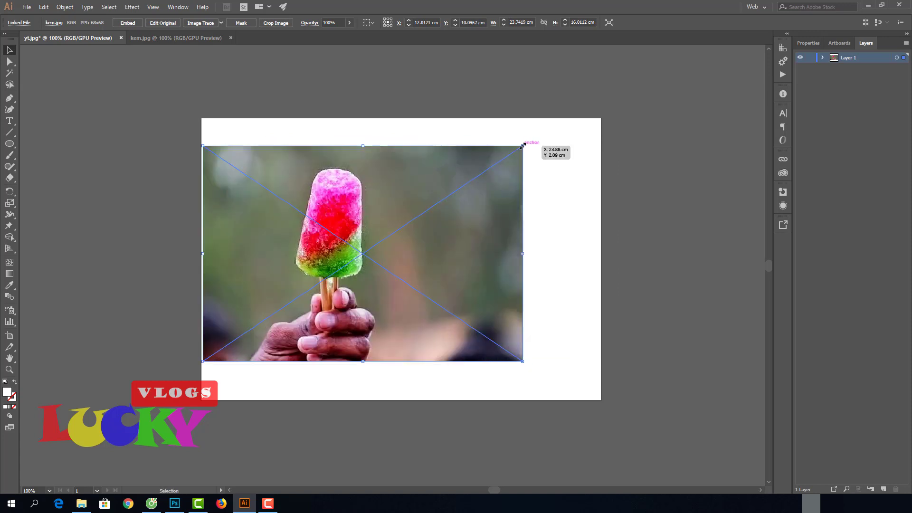
left_click_drag(522, 145, 327, 273)
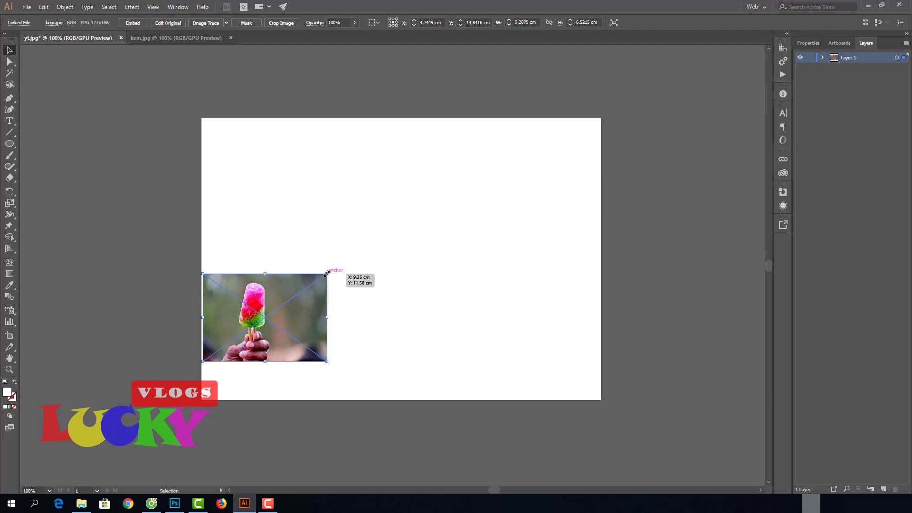
mouse_move(327, 274)
left_mouse_down()
mouse_move(573, 140)
mouse_move(570, 133)
left_mouse_up()
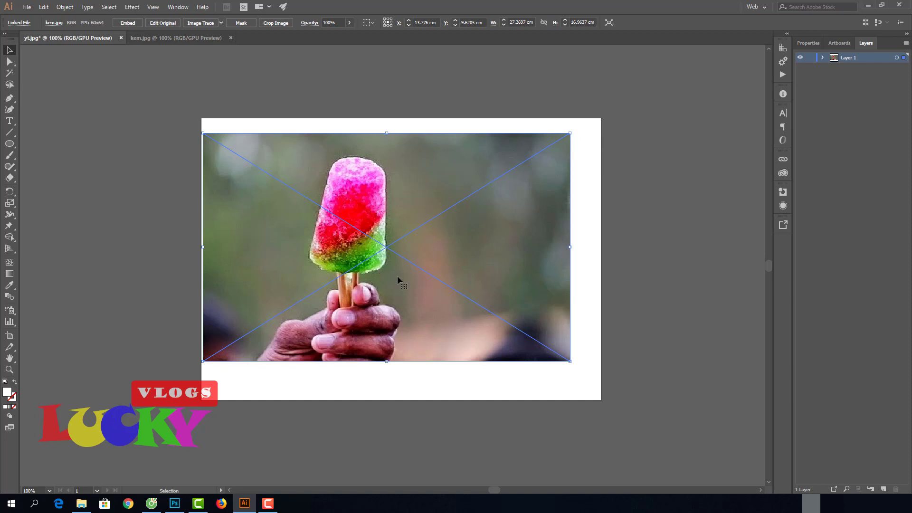
mouse_move(395, 189)
left_mouse_down()
mouse_move(394, 206)
mouse_move(382, 214)
left_mouse_up()
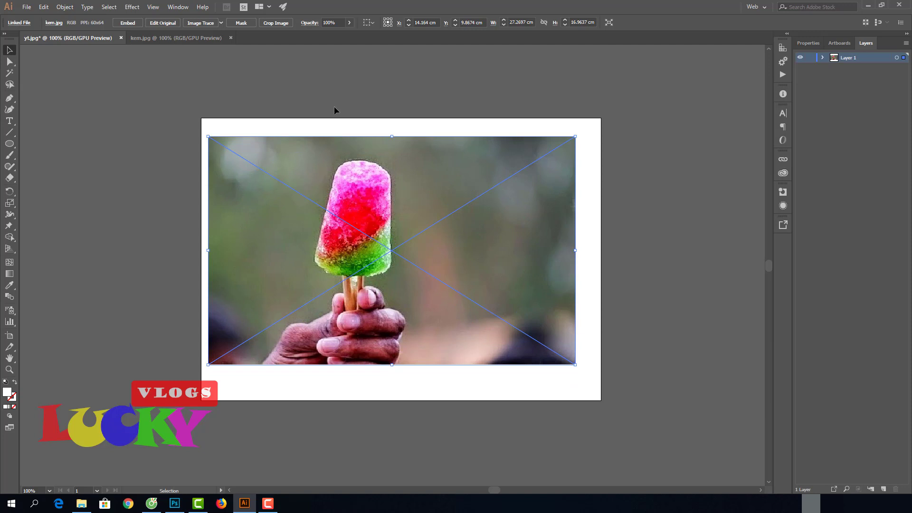
- Embed the linked ice-lolly photo and nudge it up and left on the artboard
left_click(124, 22)
mouse_move(447, 235)
left_mouse_down()
mouse_move(294, 213)
mouse_move(303, 206)
mouse_move(388, 251)
mouse_move(462, 195)
left_mouse_up()
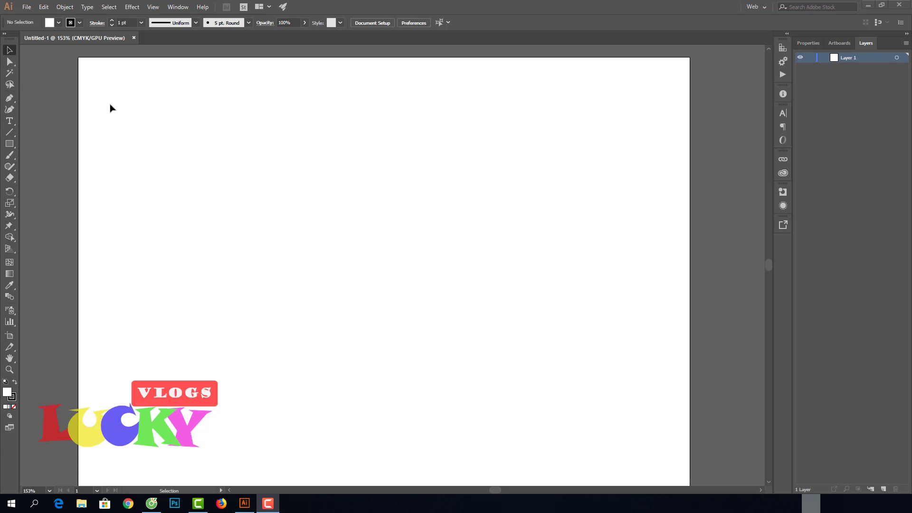
- Open yt-illustrator.psd as a new document, keeping Convert Layers to Objects
left_click(27, 7)
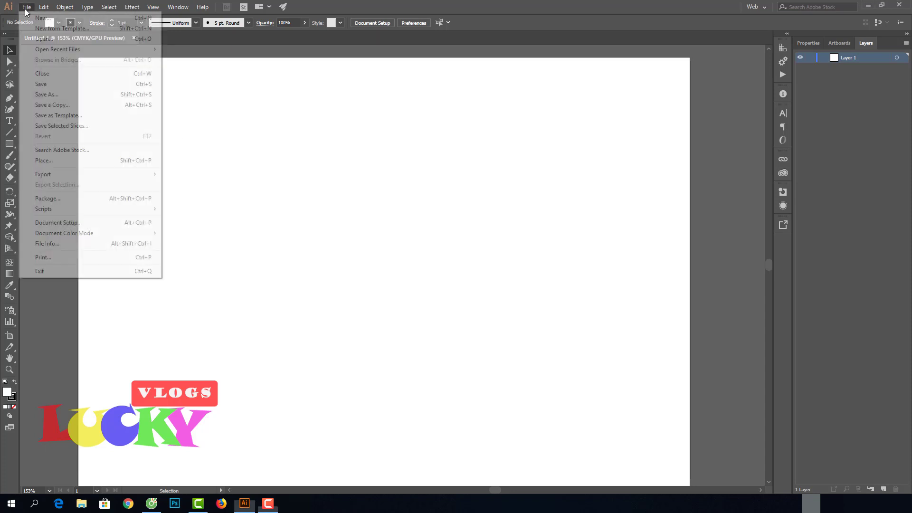
left_click(45, 41)
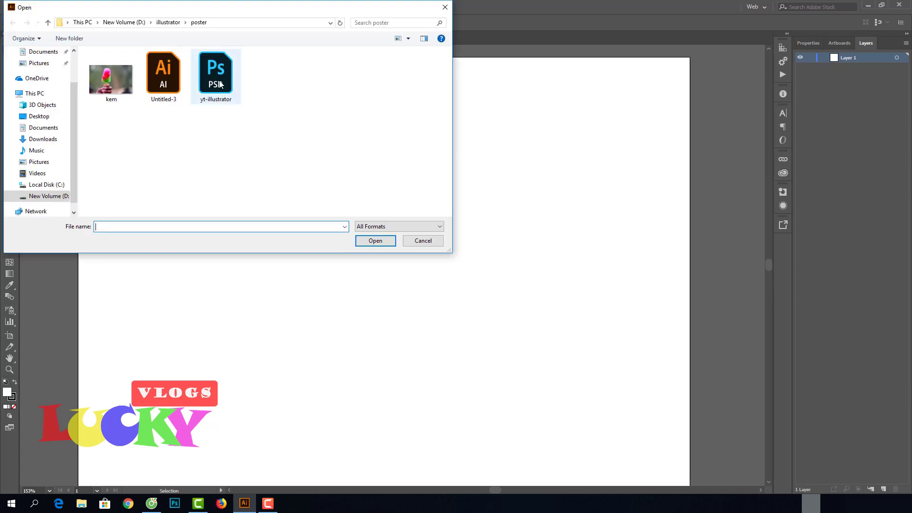
double_click(219, 84)
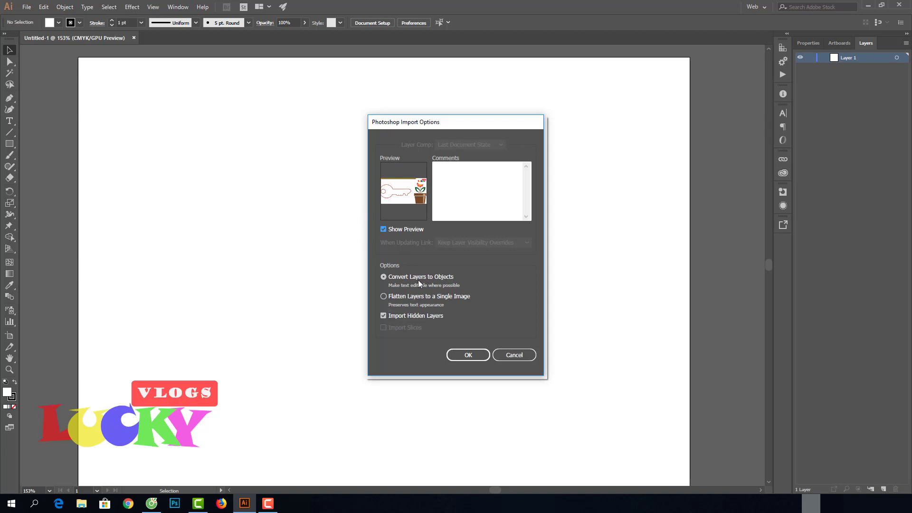
left_click(462, 357)
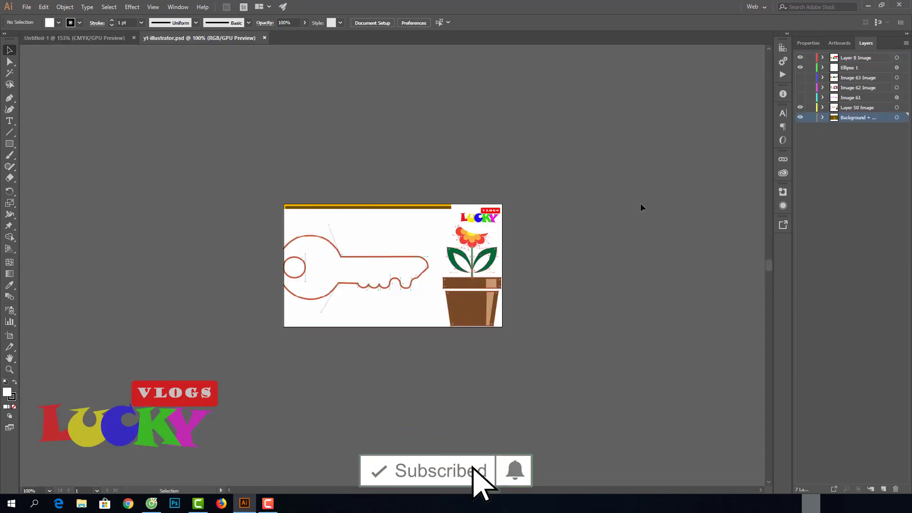
- Expand the PSD's layer groups, from Layer 50 and Background up to Ellipse 1, in the Layers panel
left_click(822, 117)
left_click(822, 107)
left_click(822, 98)
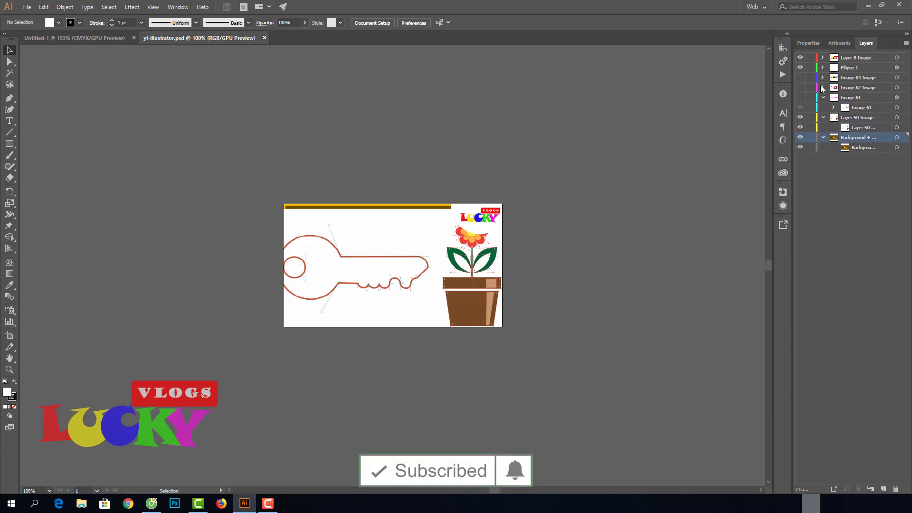
left_click(822, 77)
left_click(822, 67)
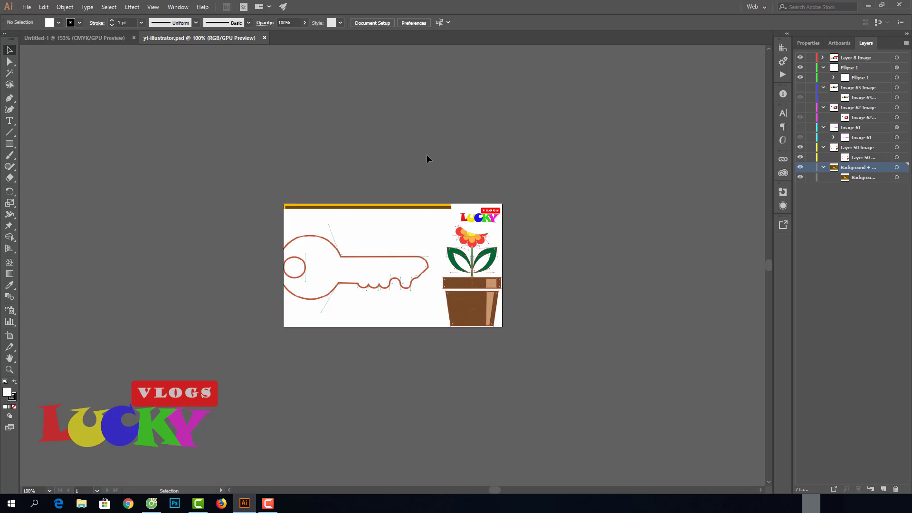
- Return to the blank Untitled-1 document with the Selection tool active
key("ctrl+Tab")
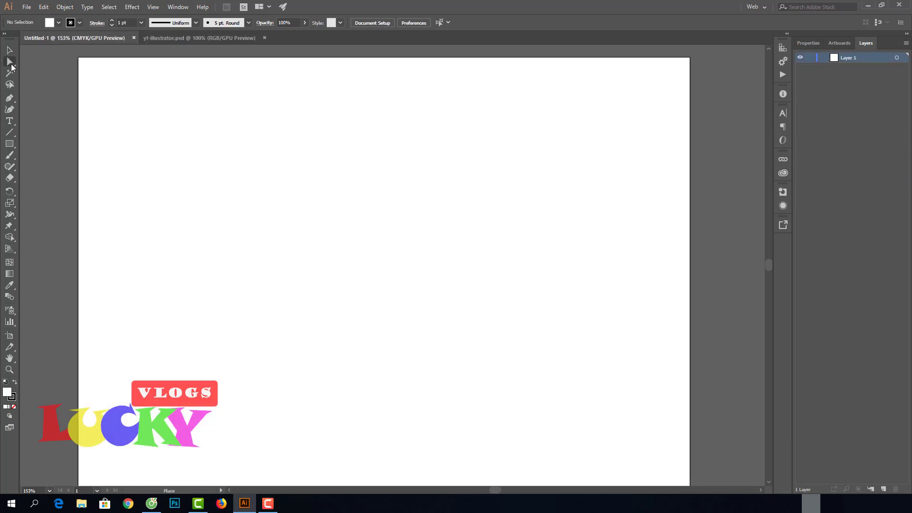
left_click(9, 51)
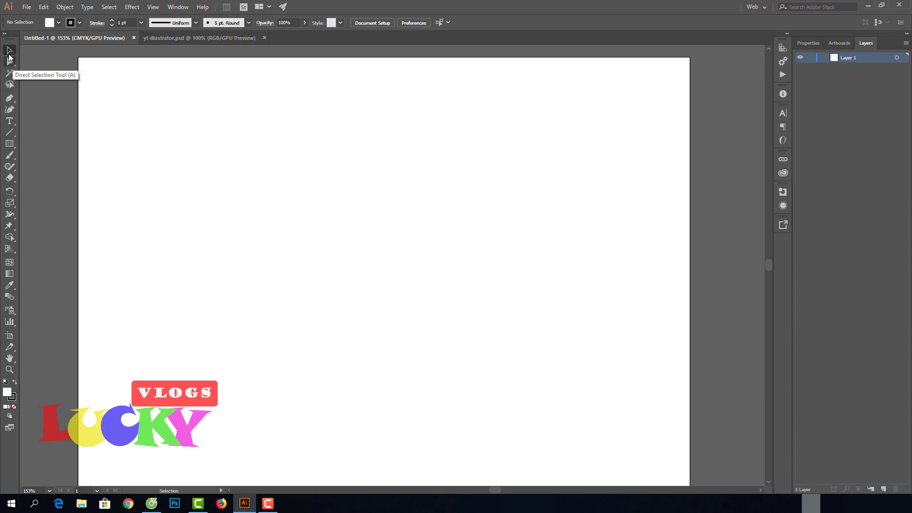
left_click(26, 8)
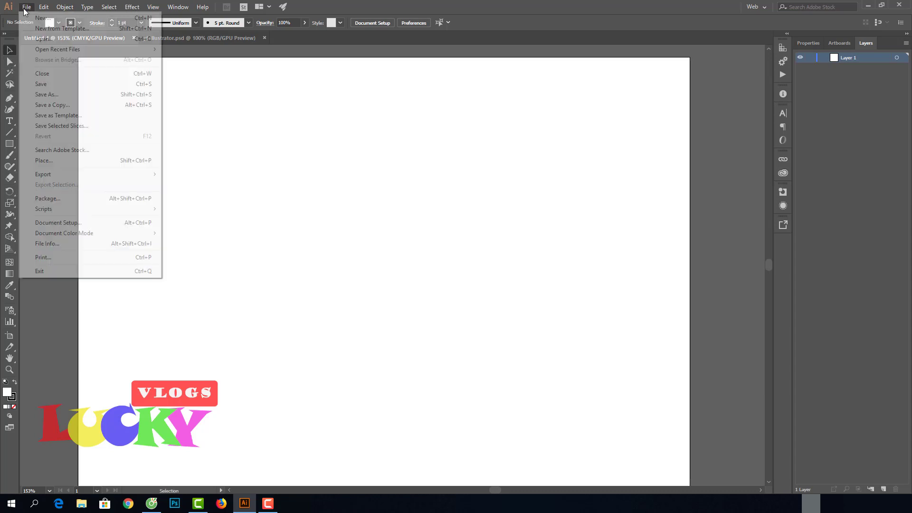
- Place yt-illustrator.psd on the artboard, check it under Layer 1, then return to the PSD document
left_click(57, 160)
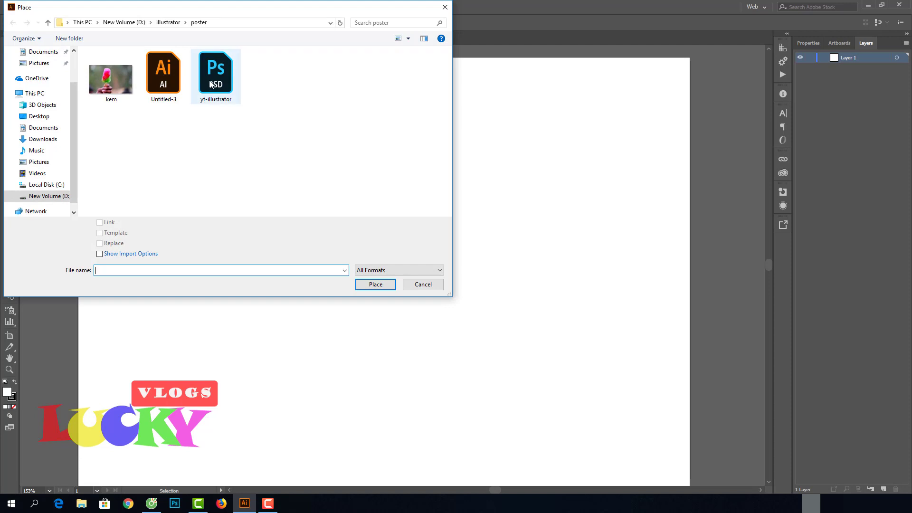
double_click(211, 84)
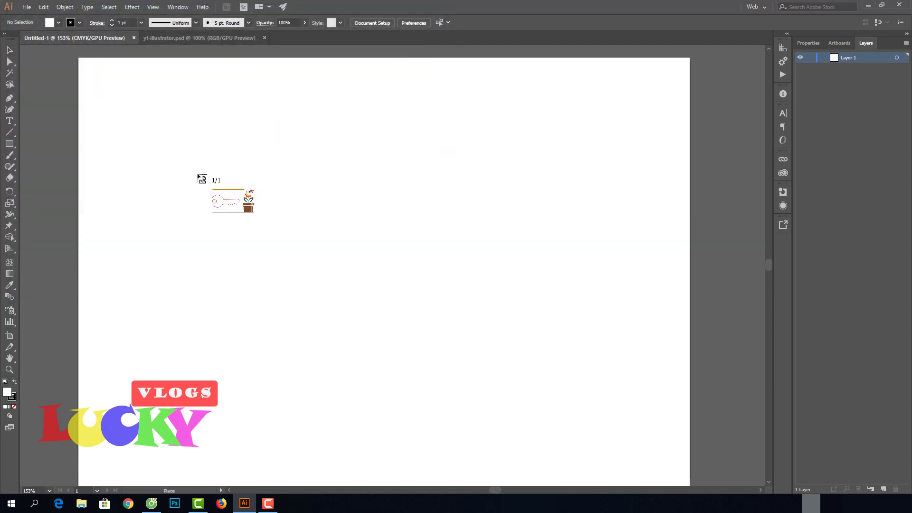
left_click(255, 196)
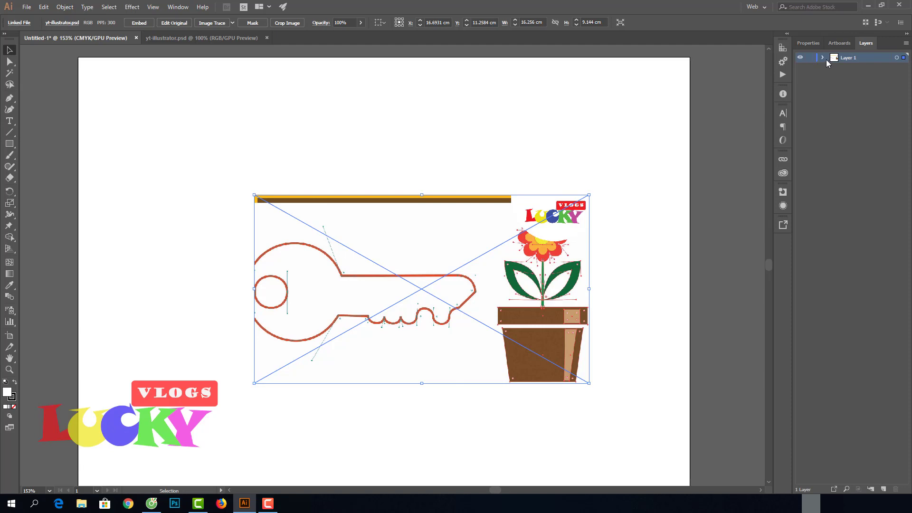
left_click(823, 58)
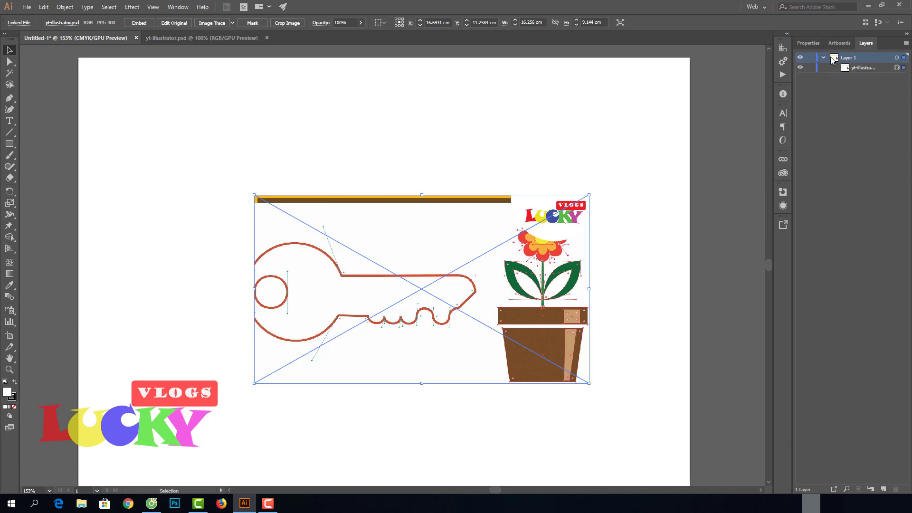
left_click(233, 39)
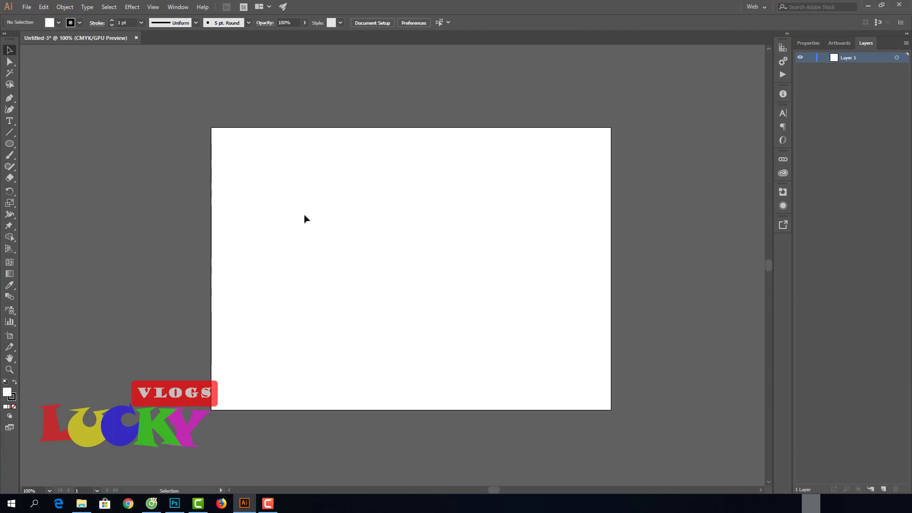
- Place pen-tool.jpg as a linked image on the Untitled-3 artboard
left_click(26, 7)
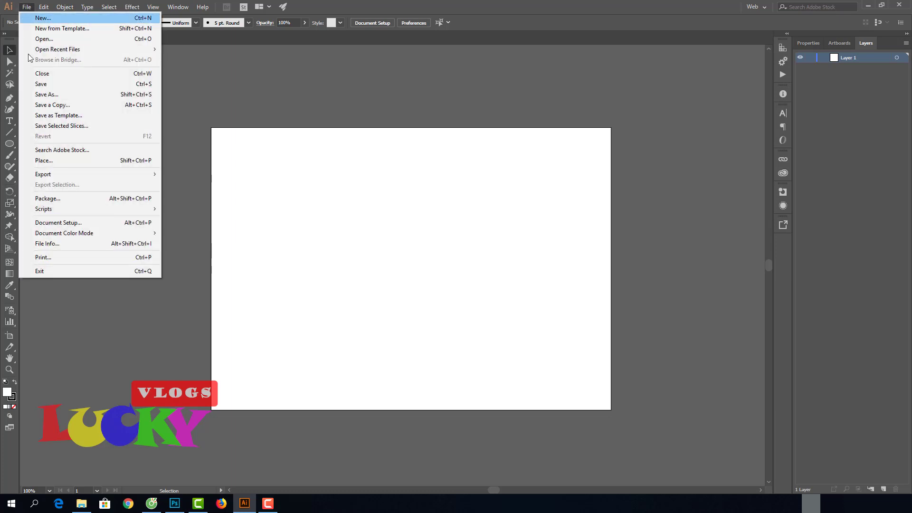
left_click(47, 160)
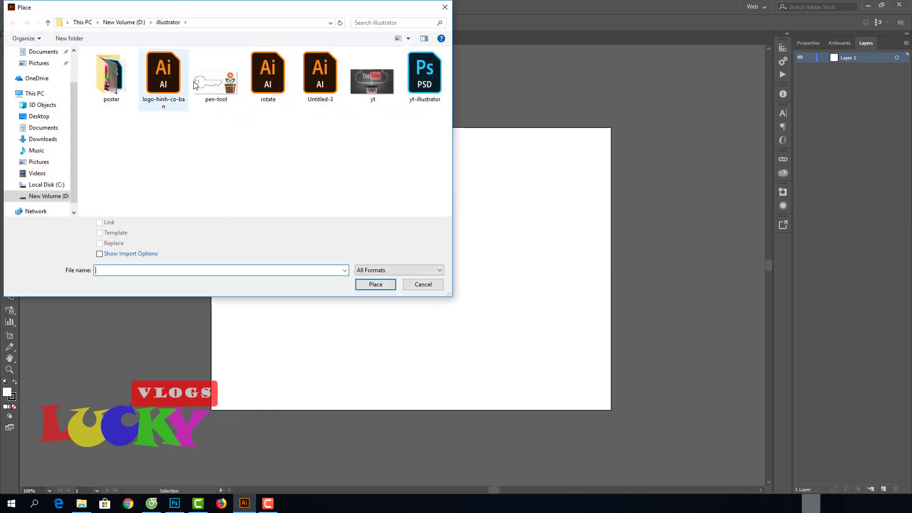
double_click(216, 79)
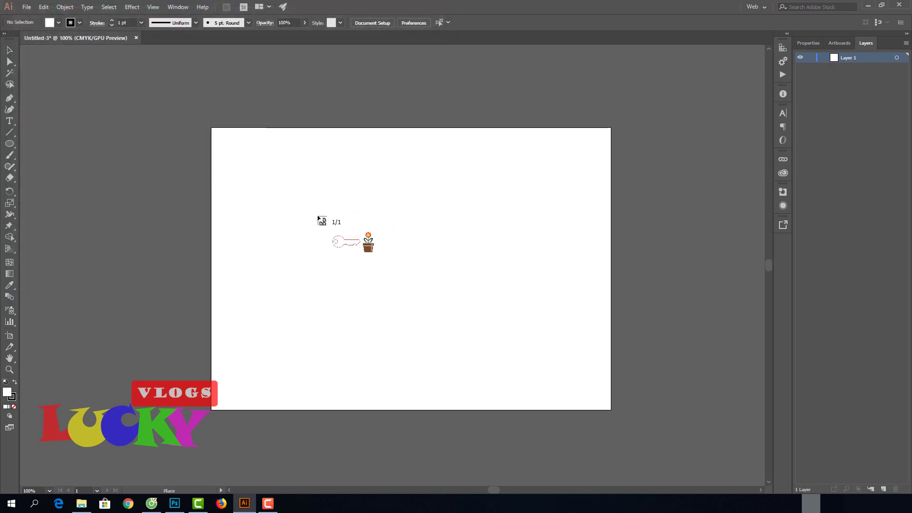
left_click(316, 206)
- Scale and move the pen-tool image to about 28.42 × 14.85 cm across the artboard
mouse_move(319, 203)
left_mouse_down()
mouse_move(97, 104)
mouse_move(349, 310)
left_mouse_up()
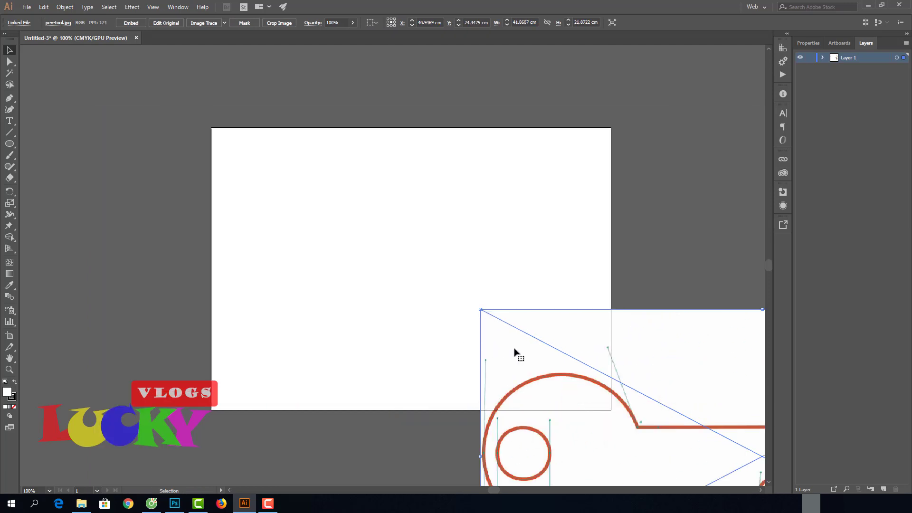
left_click_drag(514, 351, 144, 143)
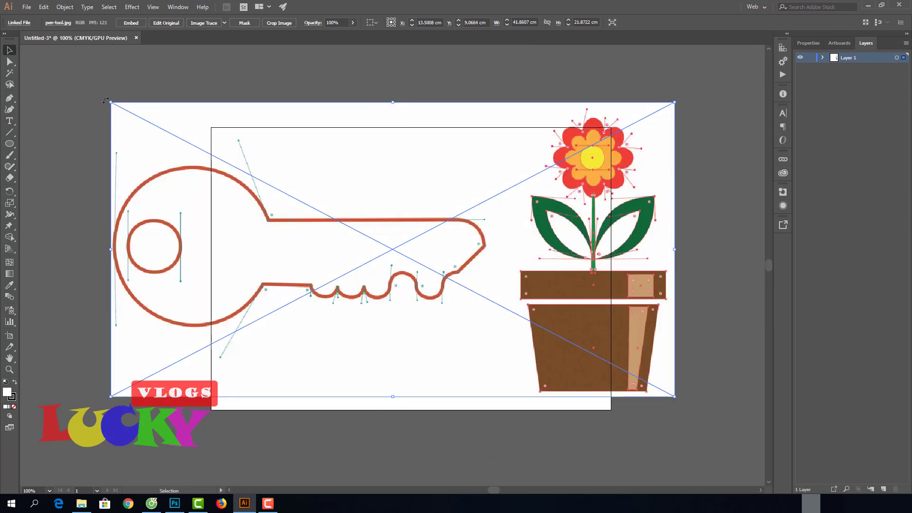
mouse_move(108, 100)
left_mouse_down()
mouse_move(157, 145)
mouse_move(291, 196)
left_mouse_up()
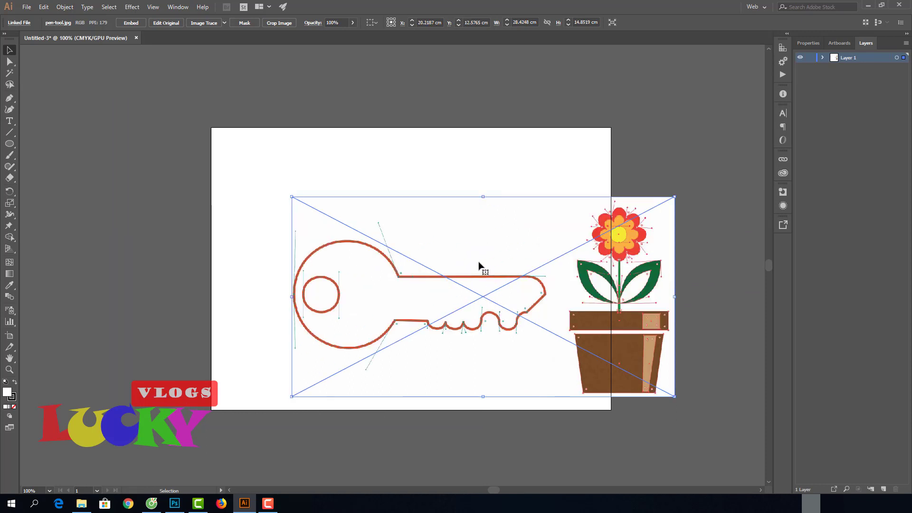
mouse_move(479, 265)
left_mouse_down()
mouse_move(398, 233)
mouse_move(407, 237)
left_mouse_up()
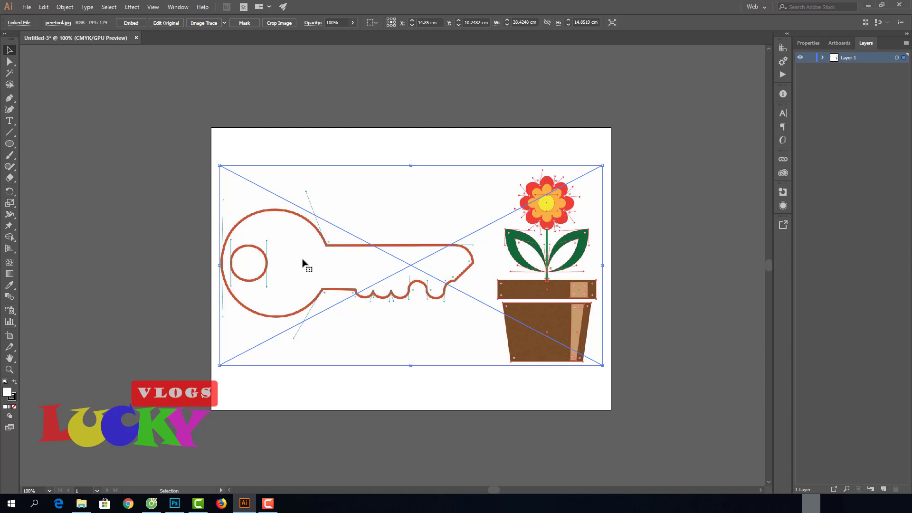
- In Photoshop, draw a yellow rectangle over the key and shift it further left
left_click(175, 504)
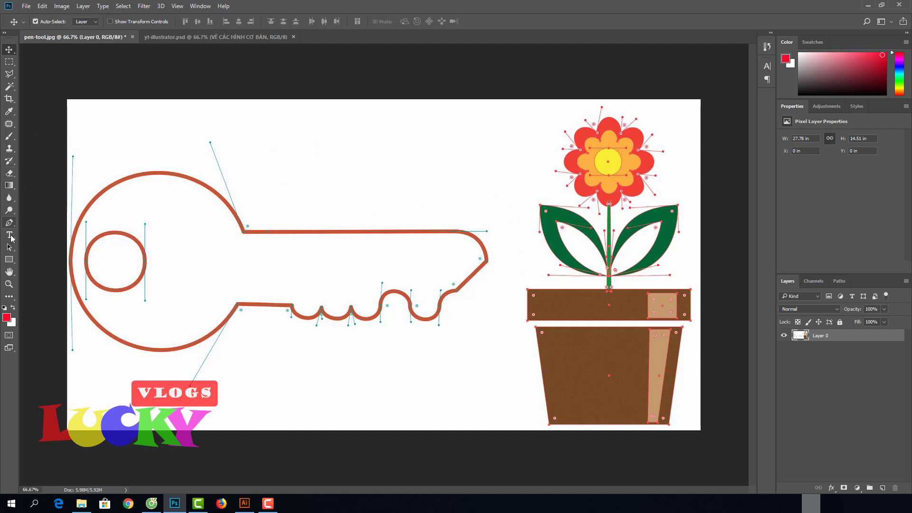
left_click(9, 260)
left_click_drag(104, 148, 284, 395)
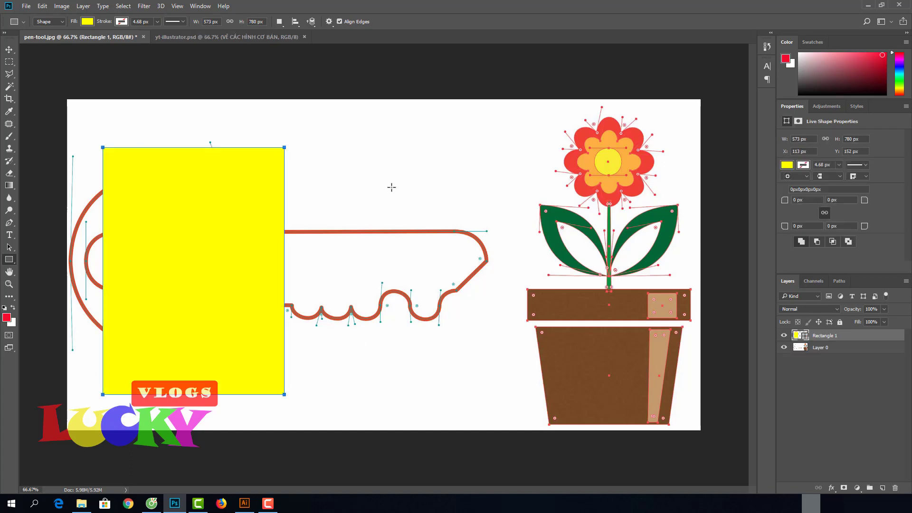
left_click(10, 49)
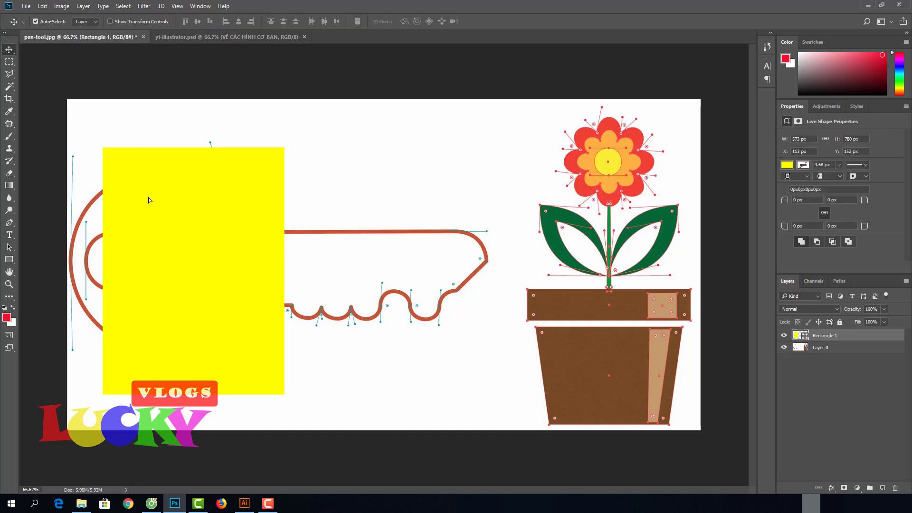
left_click_drag(148, 198, 119, 196)
- Save the artwork as a JPEG overwriting pen-tool.jpg, accepting the default quality settings
left_click(25, 6)
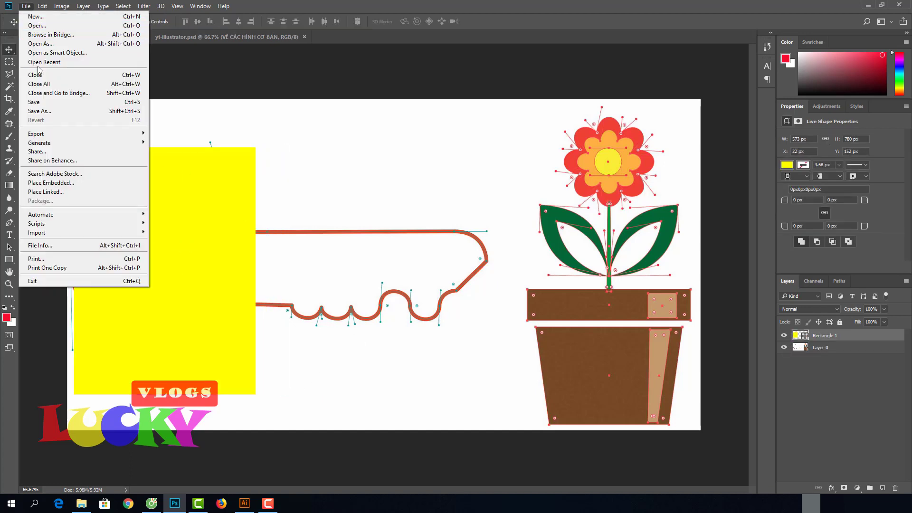
left_click(46, 111)
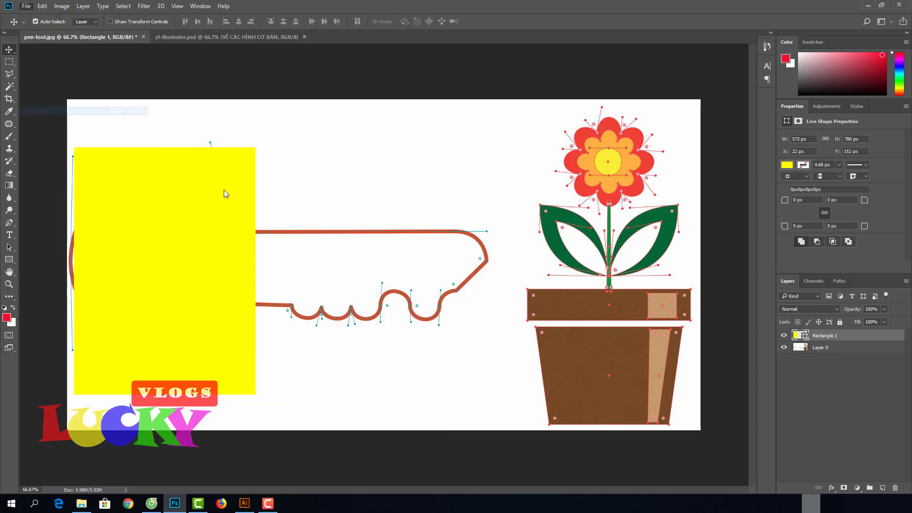
type("pen-tool")
left_click(105, 221)
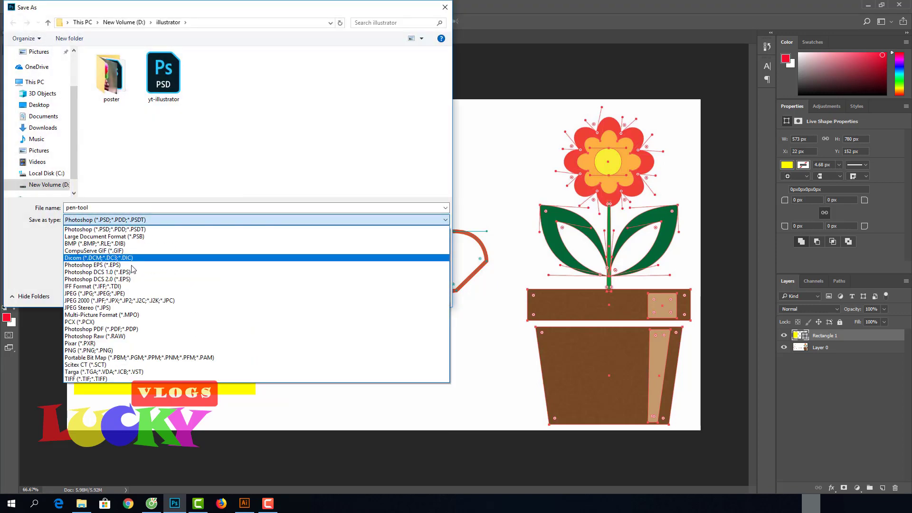
left_click(130, 296)
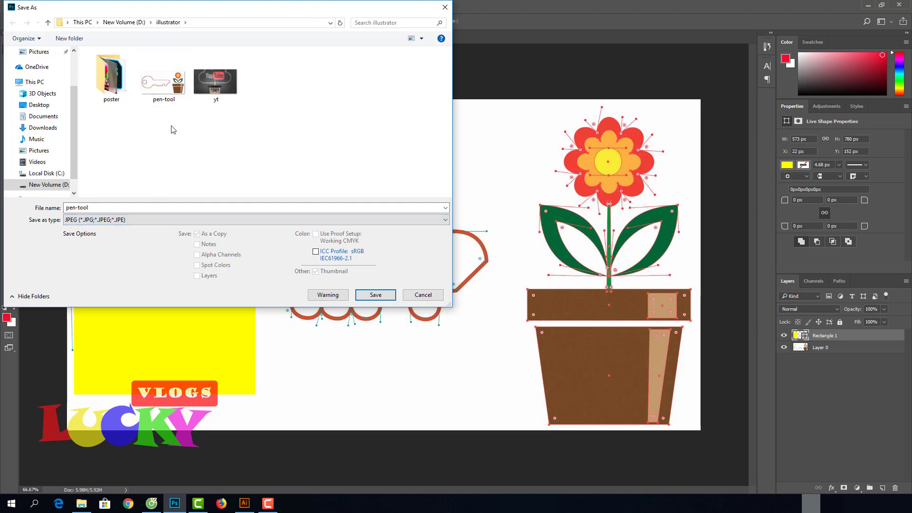
left_click(375, 295)
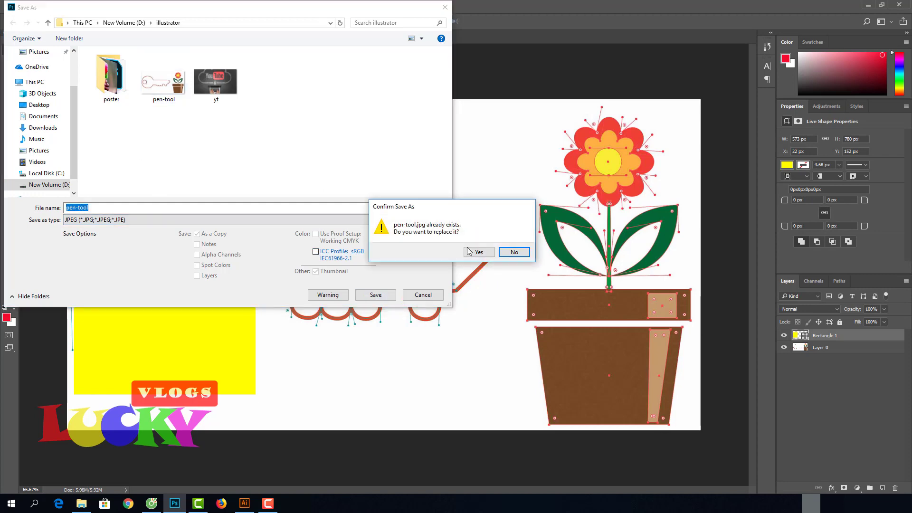
left_click(478, 252)
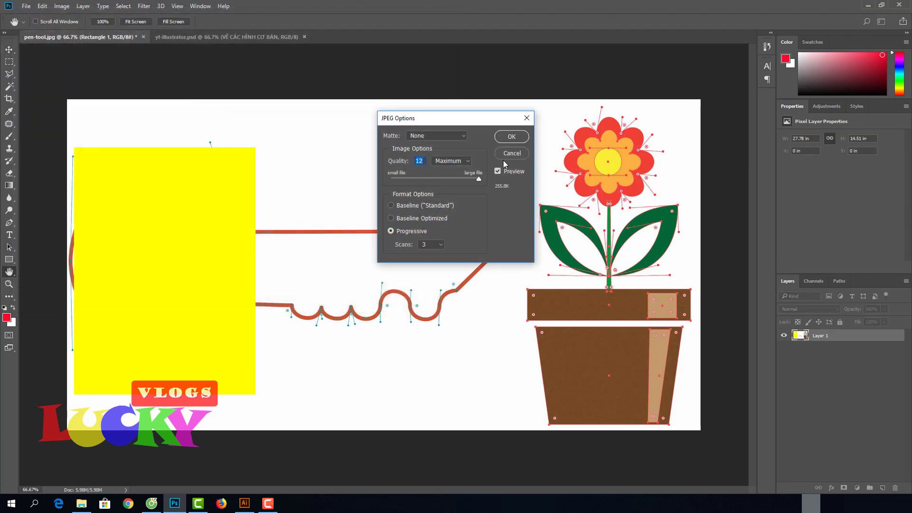
left_click(509, 140)
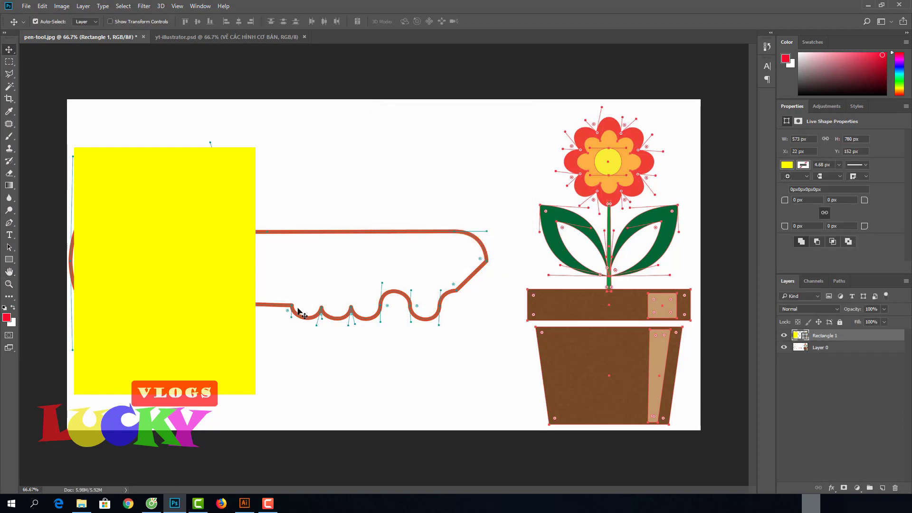
left_click(244, 502)
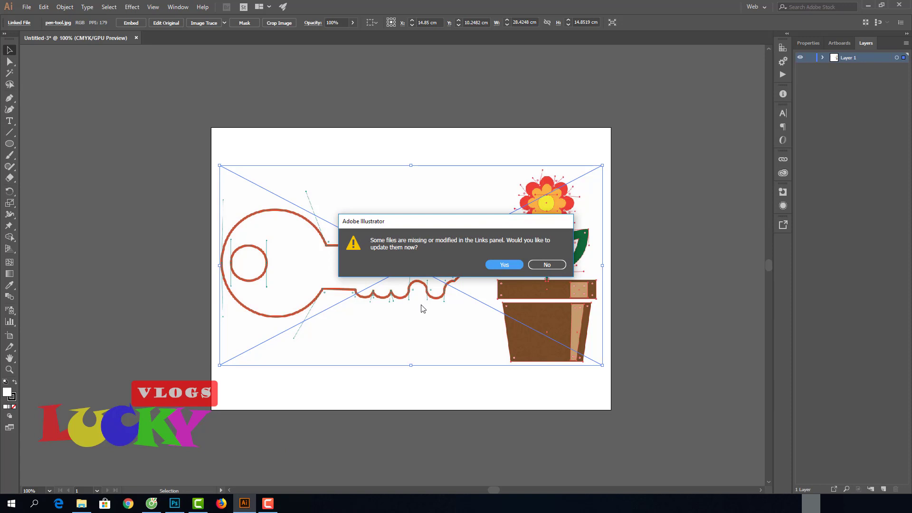
- Accept the link update so pen-tool.jpg shows the yellow rectangle over the key
left_click(503, 265)
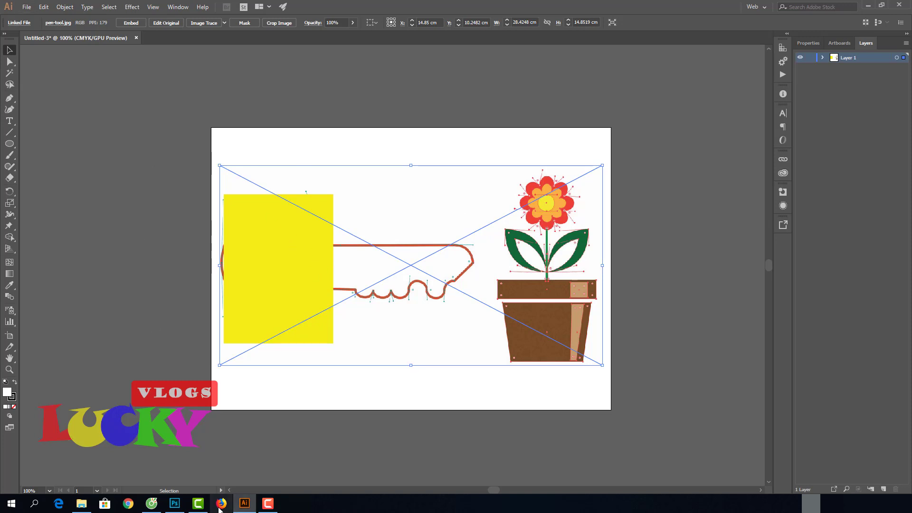
- Delete the yellow Rectangle 1 layer and resave as a JPEG over pen-tool.jpg
left_click(174, 503)
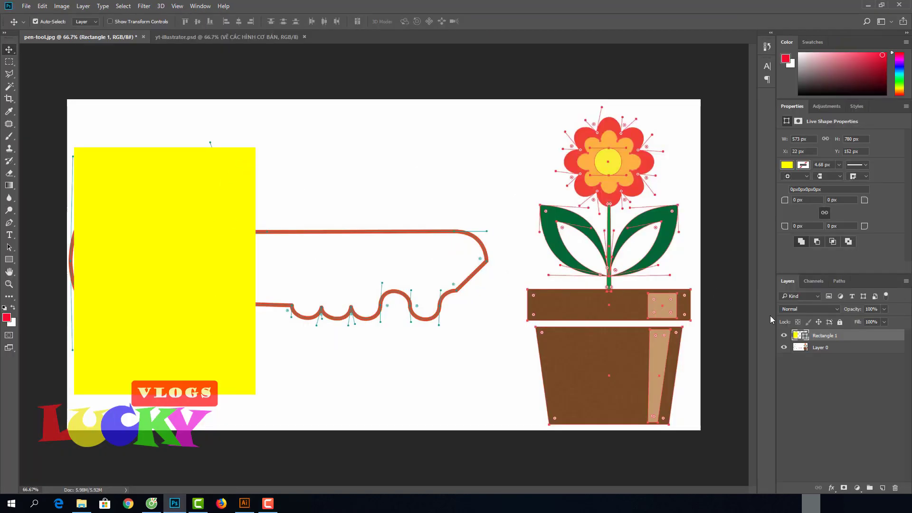
key("Delete")
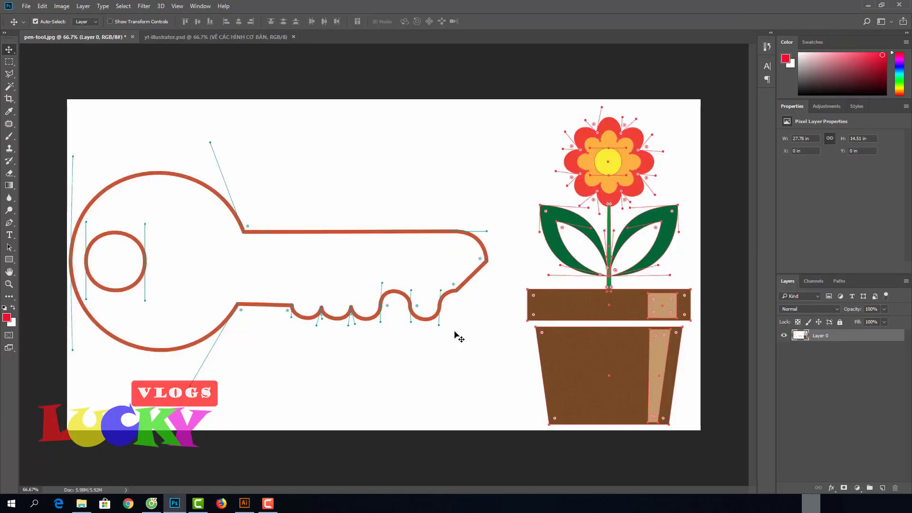
left_click(26, 6)
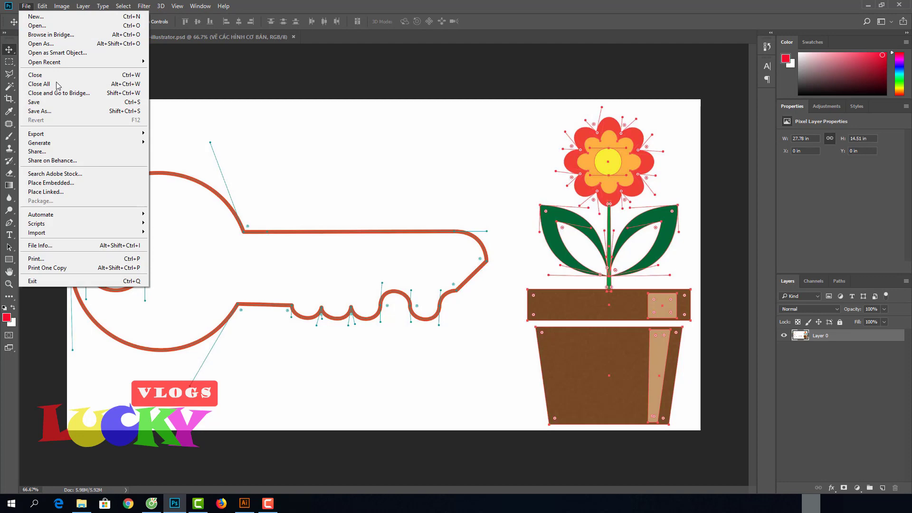
left_click(47, 111)
left_click(194, 225)
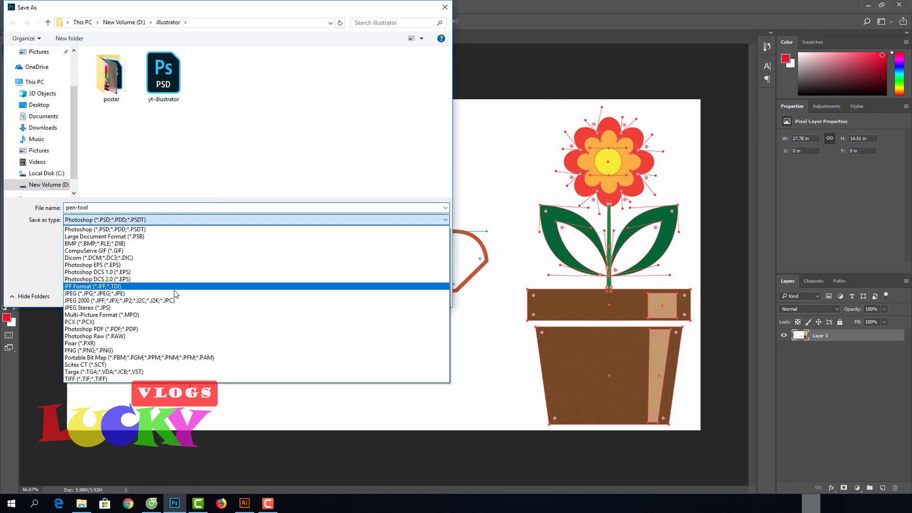
left_click(174, 292)
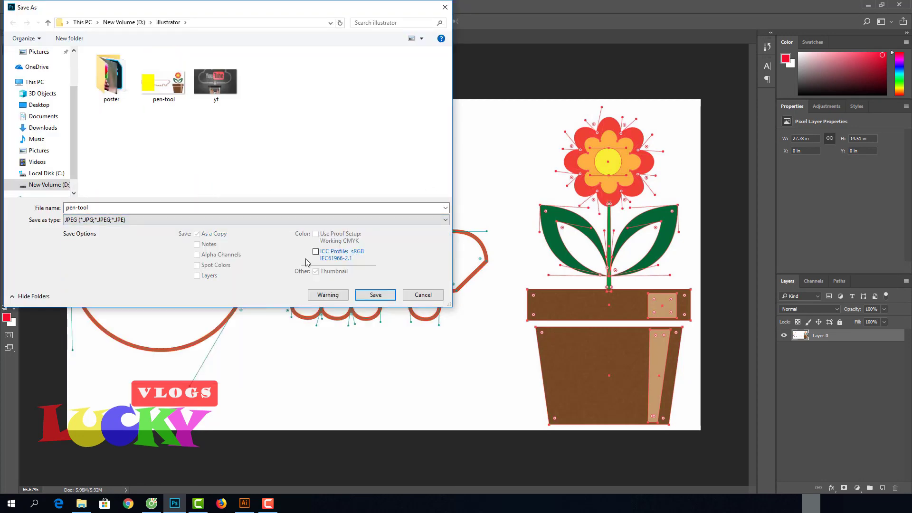
left_click(375, 294)
left_click(475, 251)
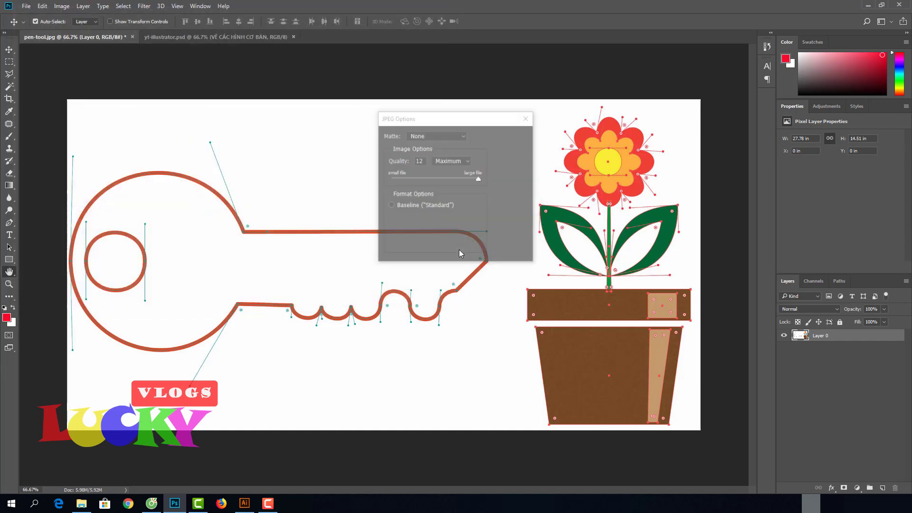
left_click(512, 137)
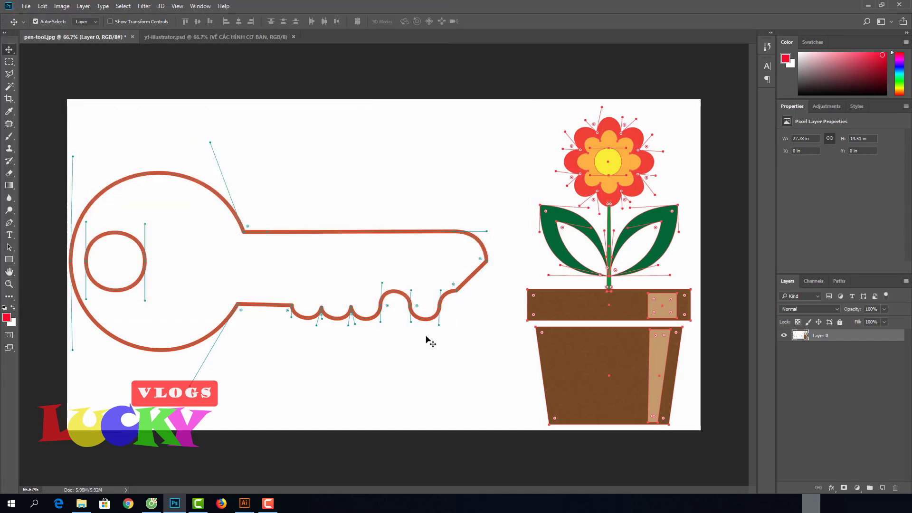
left_click(244, 503)
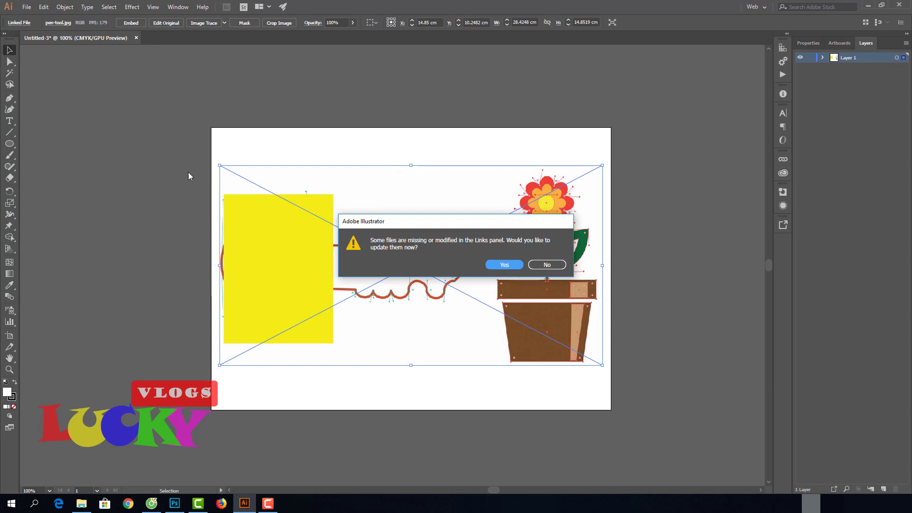
- Accept the link update so pen-tool.jpg shows the key without the rectangle
left_click(502, 270)
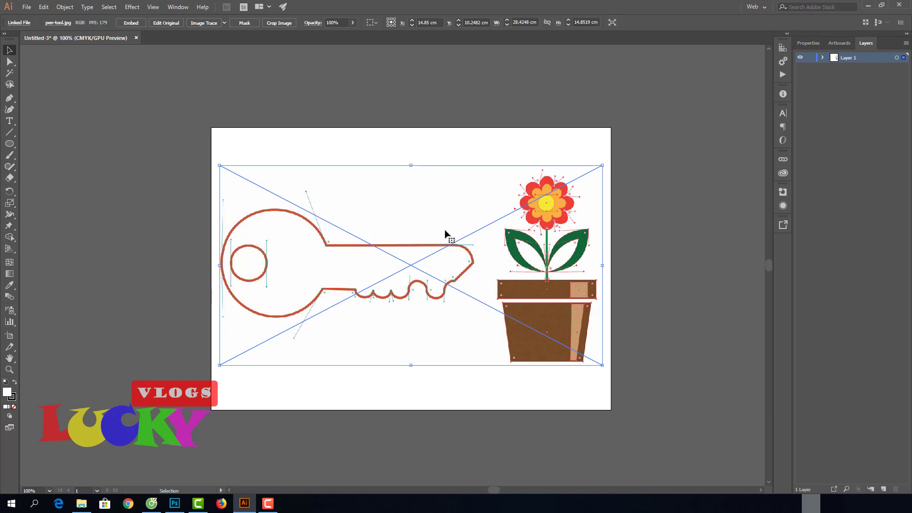
left_click(26, 7)
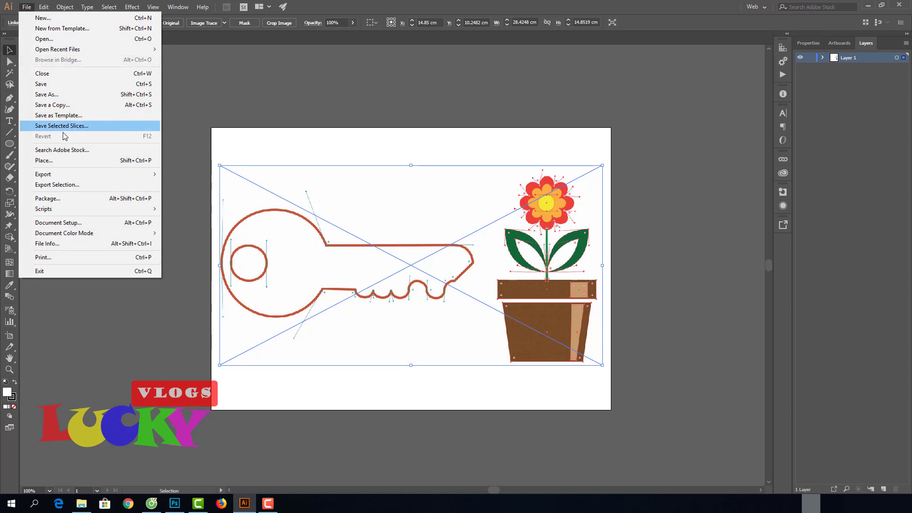
- Place yt-illustrator.psd from the poster folder and enlarge it to about 28.35 × 16.23 cm
left_click(70, 161)
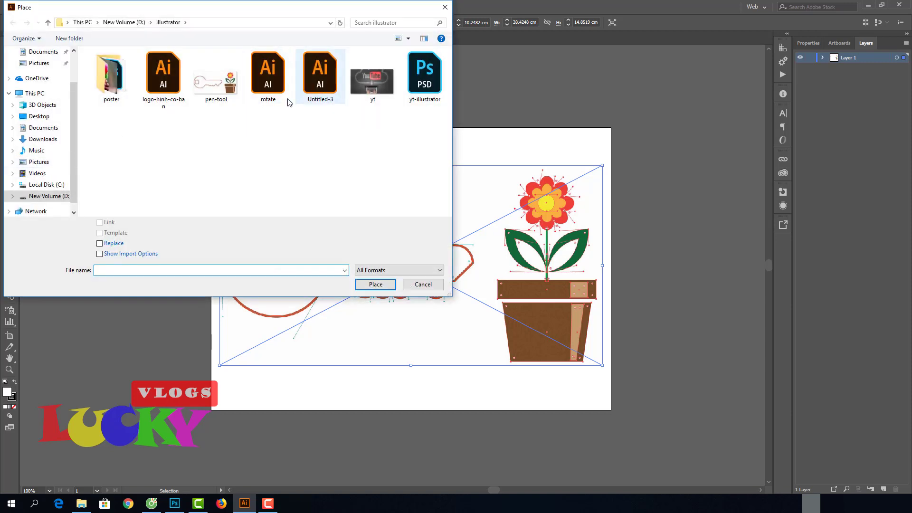
double_click(114, 83)
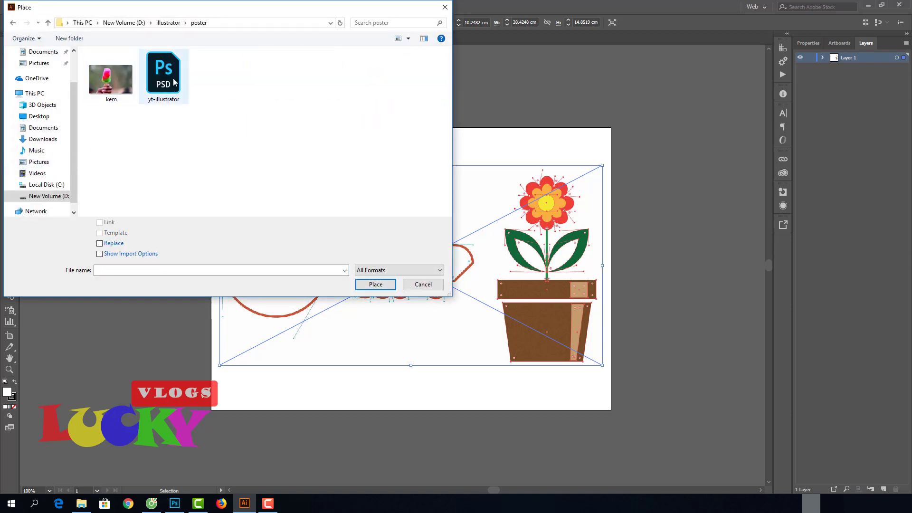
double_click(170, 93)
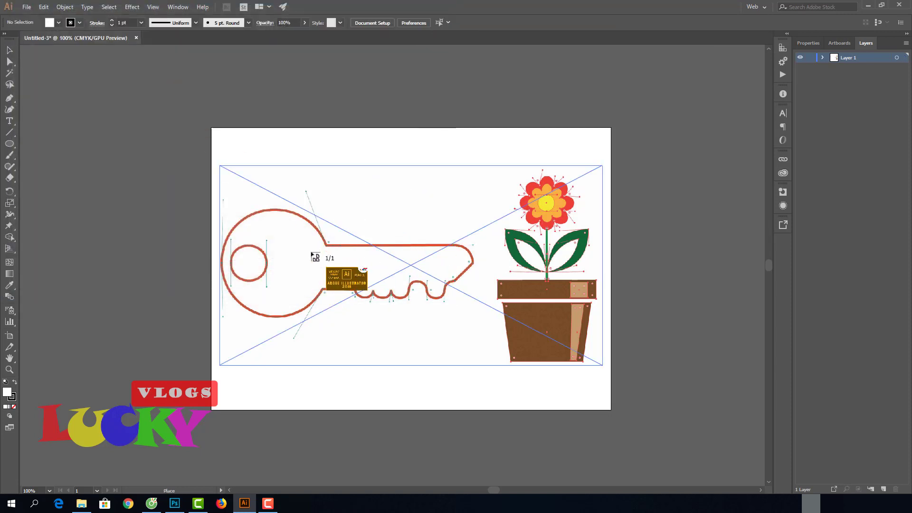
left_click(269, 180)
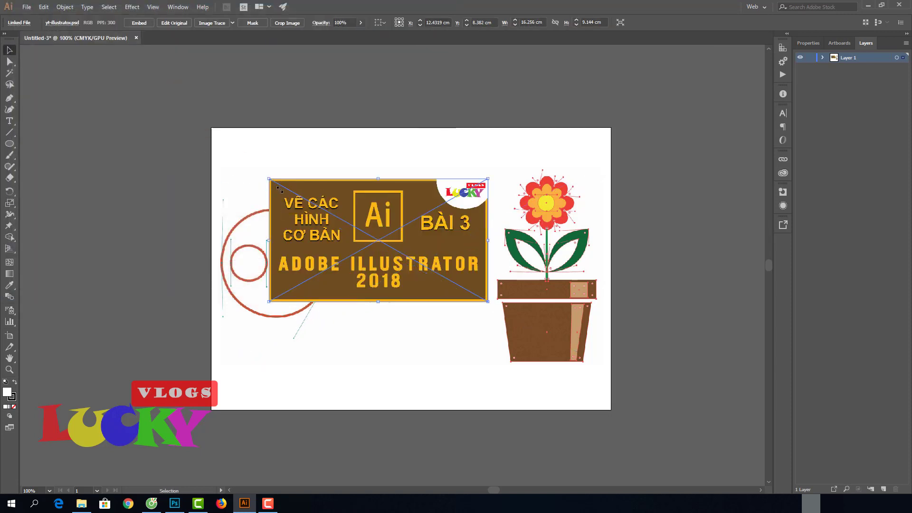
left_click_drag(488, 177, 589, 141)
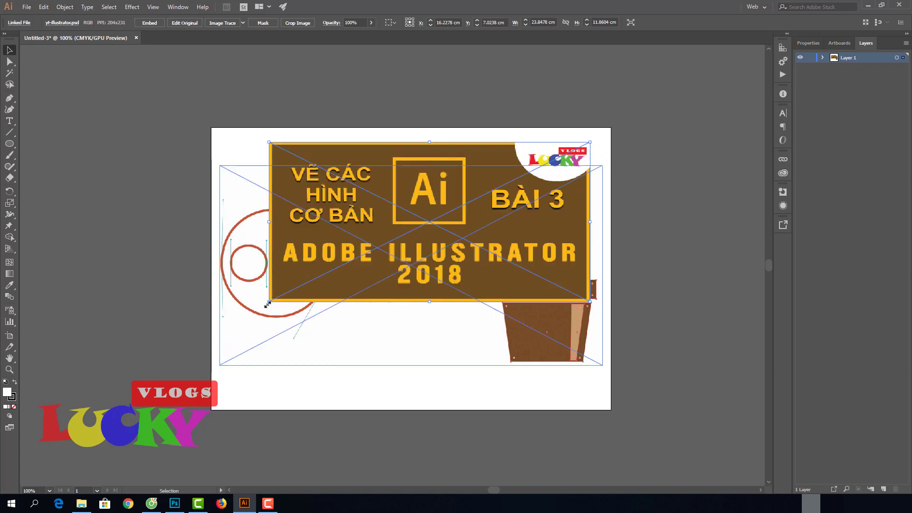
left_click_drag(269, 301, 211, 361)
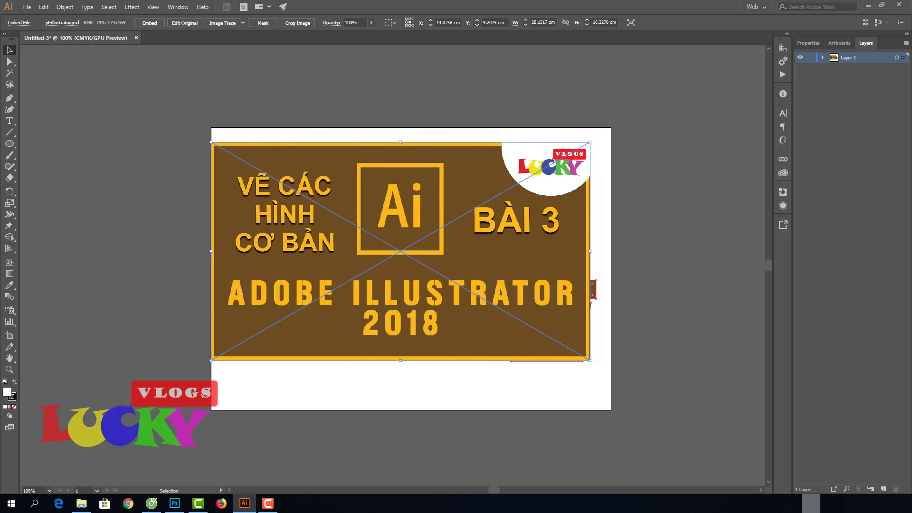
- In Photoshop, close the yt-illustrator banner document
left_click(174, 503)
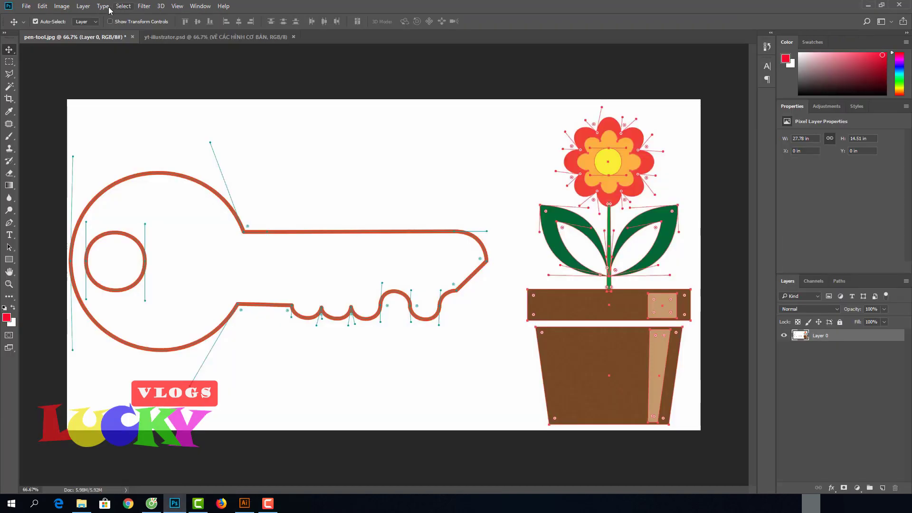
left_click(176, 37)
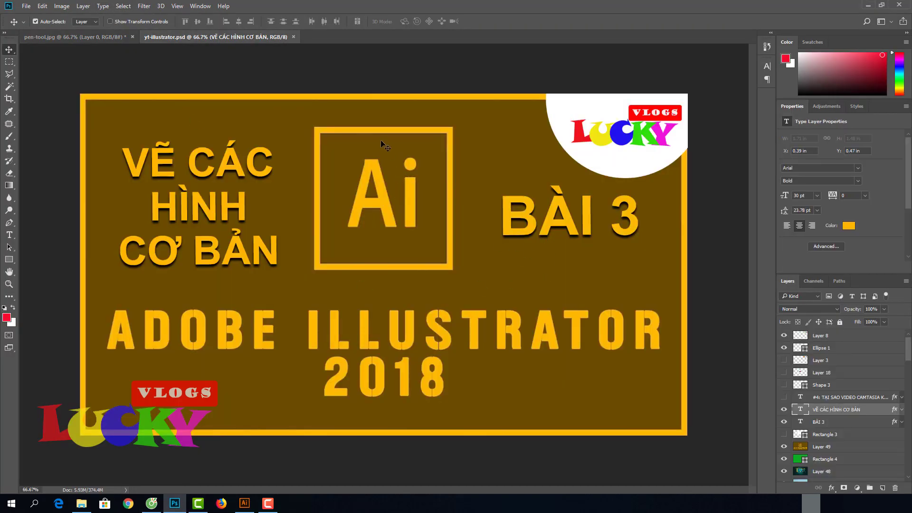
left_click(294, 37)
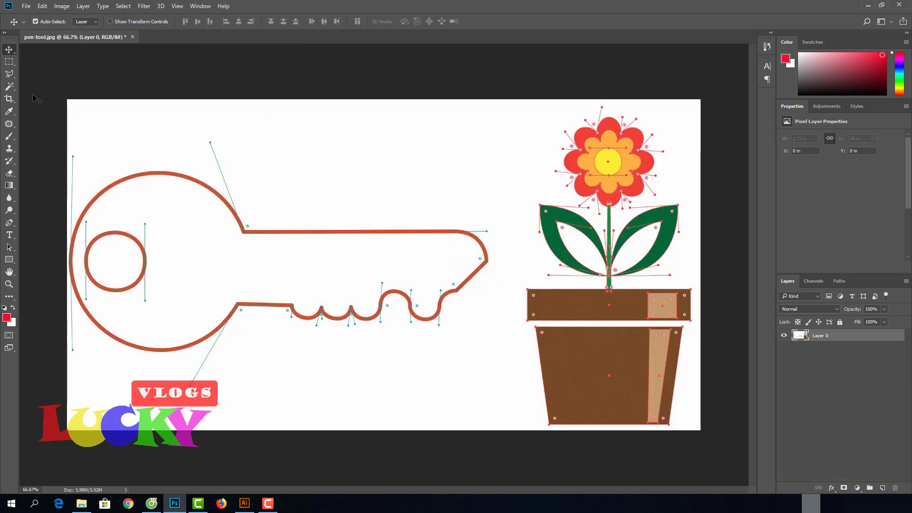
- Reopen yt-illustrator.psd from the poster folder, then switch to the pen-tool.jpg document
left_click(26, 6)
left_click(33, 29)
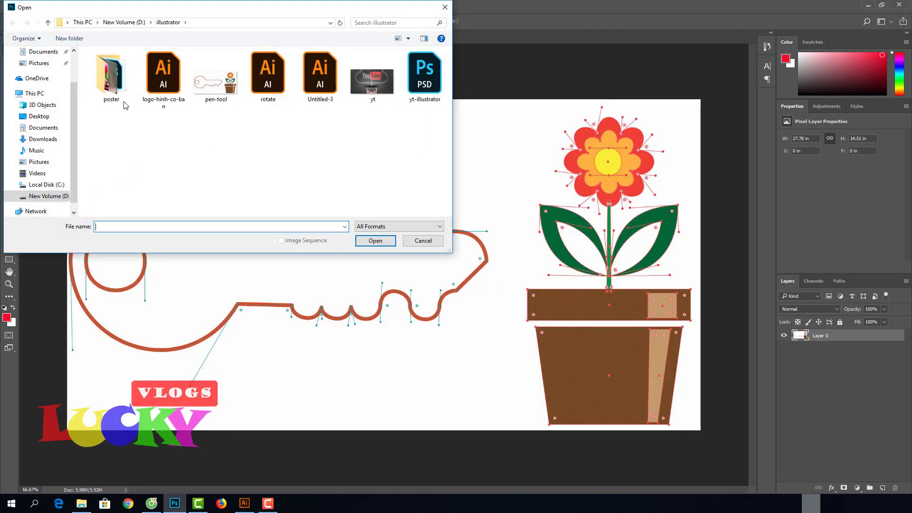
double_click(118, 90)
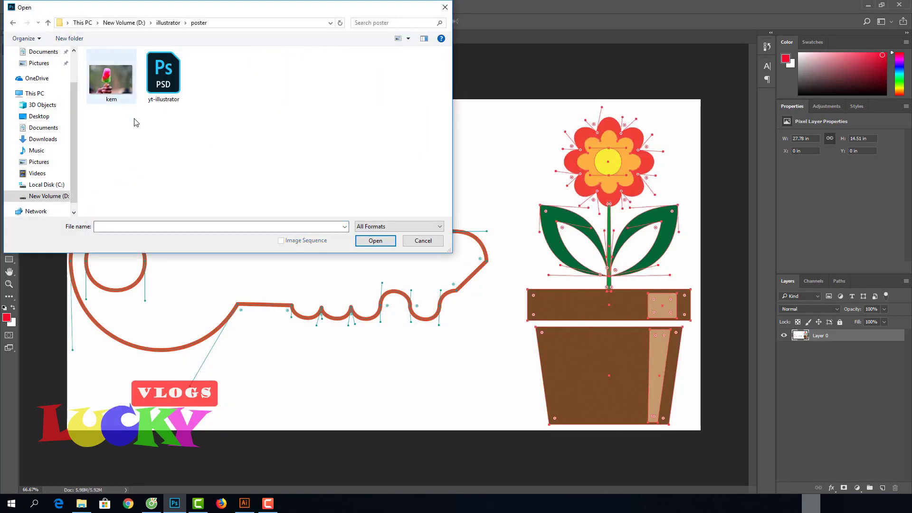
double_click(170, 78)
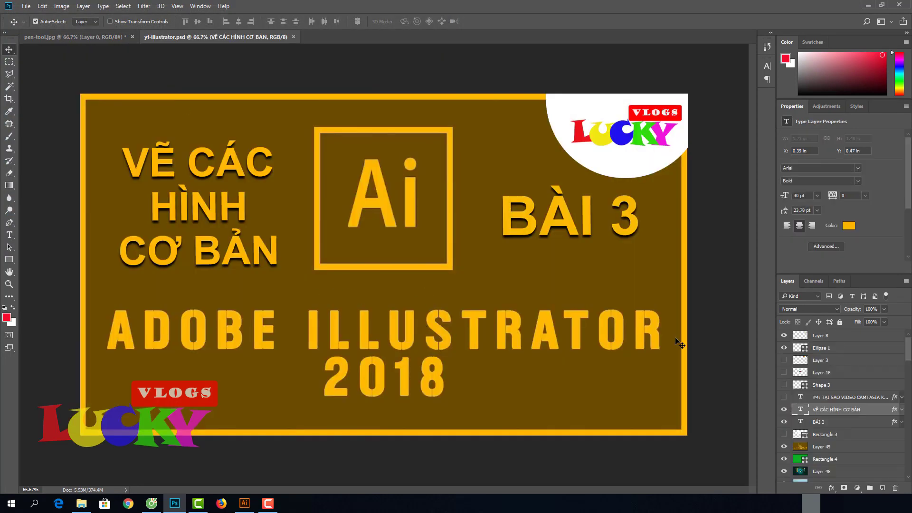
left_click(75, 37)
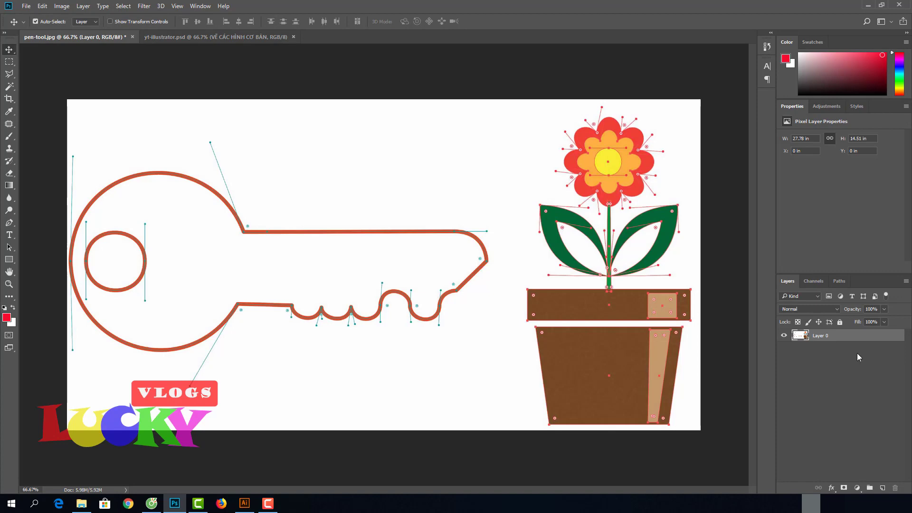
- Drag the key and flower-pot layer into the banner, then Save As over yt-illustrator.psd in PSD format
mouse_move(426, 312)
left_mouse_down()
mouse_move(363, 71)
mouse_move(254, 45)
mouse_move(328, 260)
mouse_move(409, 285)
left_mouse_up()
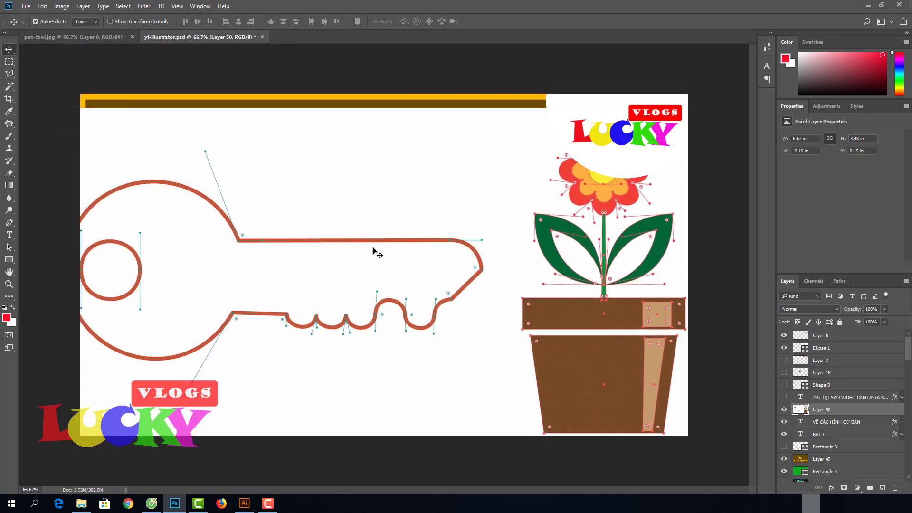
left_click(27, 6)
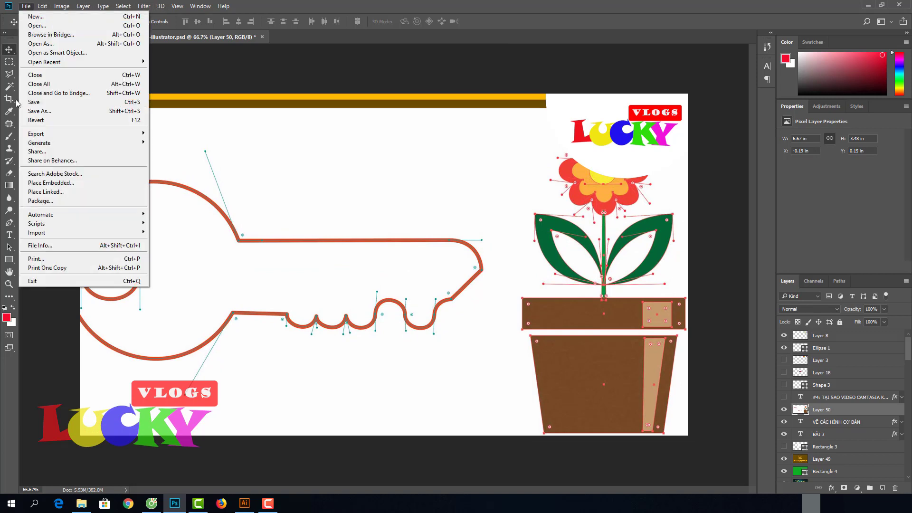
left_click(41, 110)
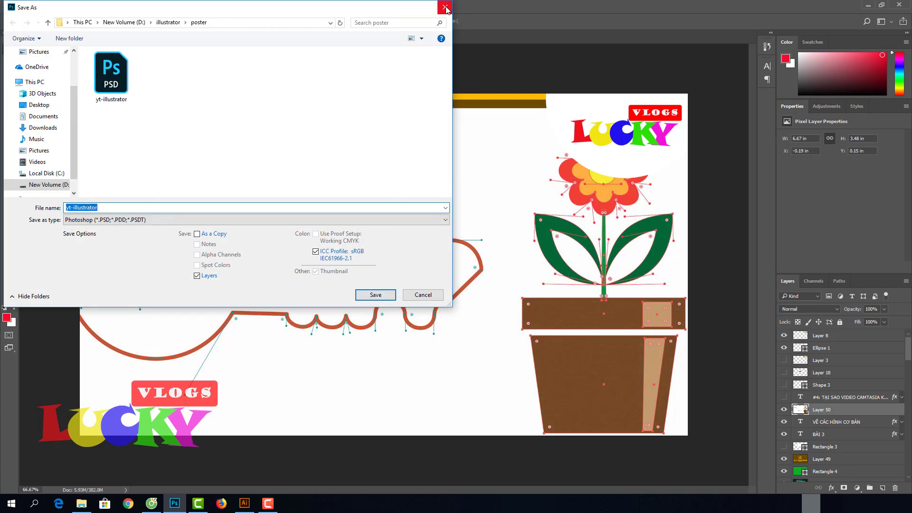
left_click(378, 295)
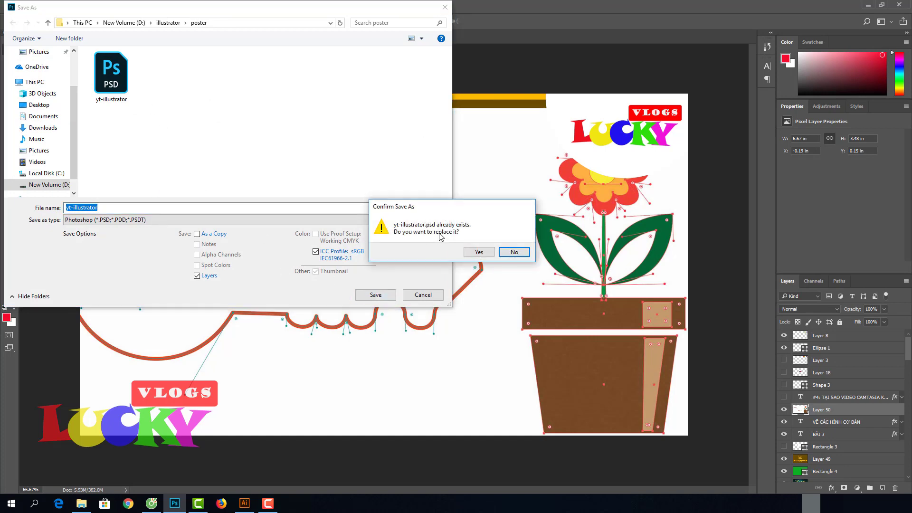
left_click(475, 251)
left_click(564, 154)
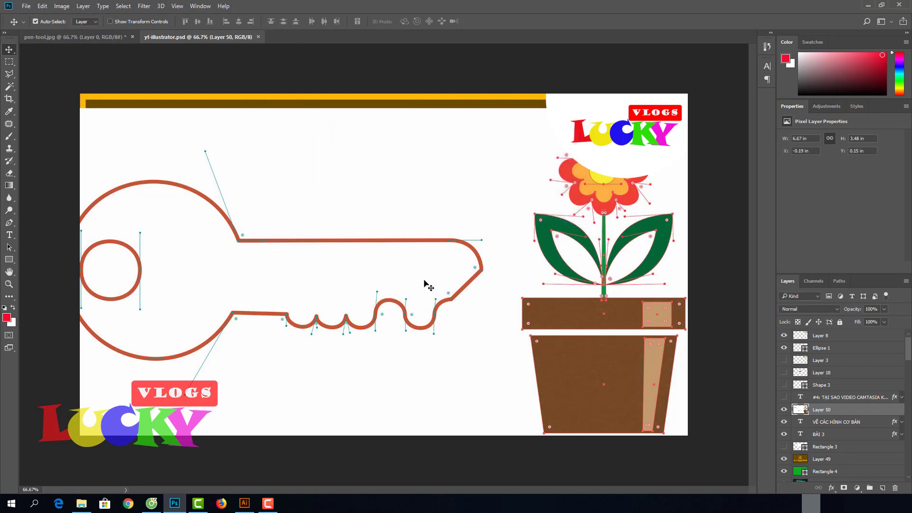
- Back in Illustrator, accept the prompt to update the modified linked yt-illustrator.psd
left_click(244, 503)
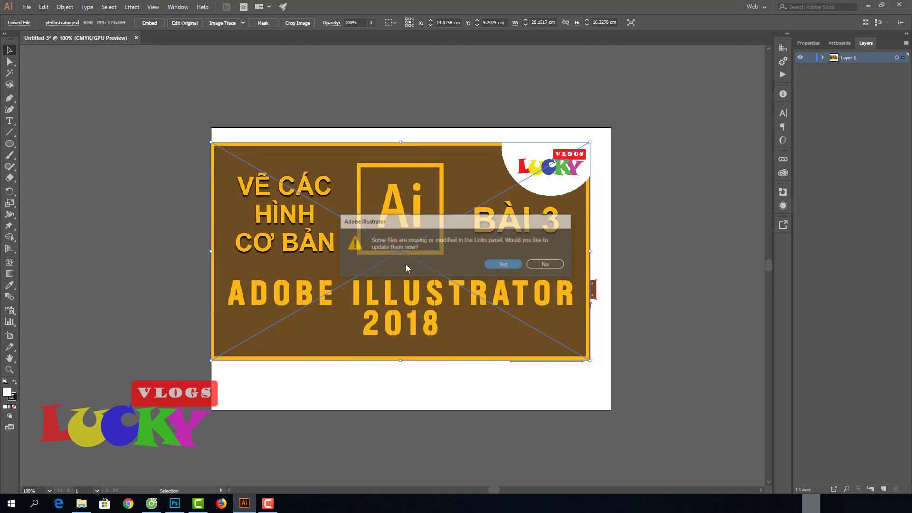
left_click(506, 266)
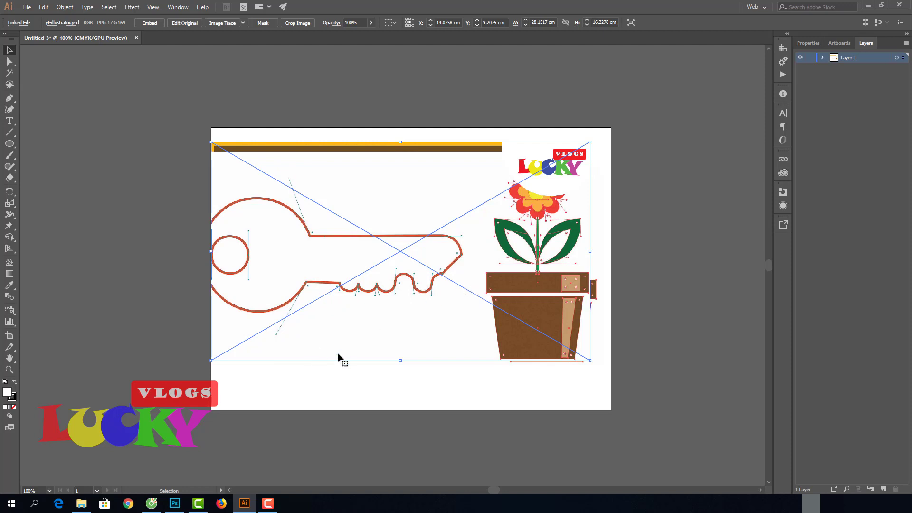
- Open the poster folder in Explorer to view kem and yt-illustrator, then return to the illustrator folder
left_click(81, 504)
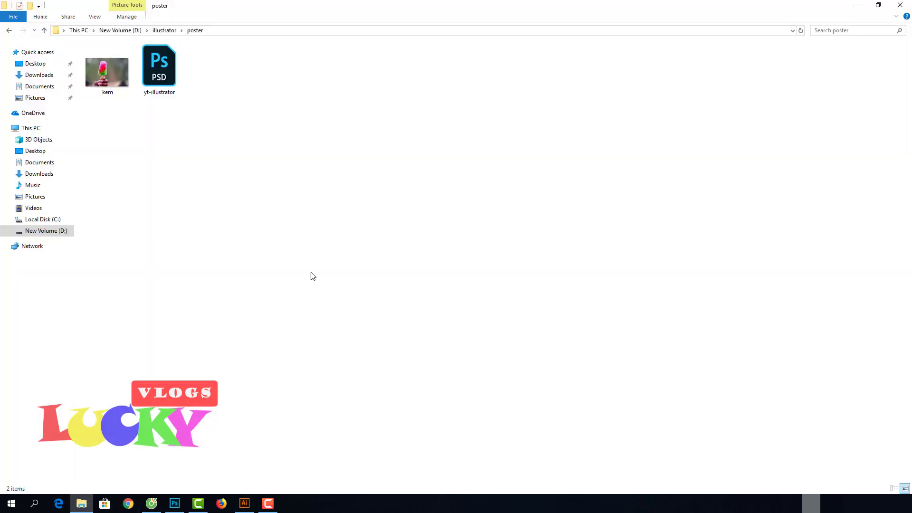
left_click(163, 32)
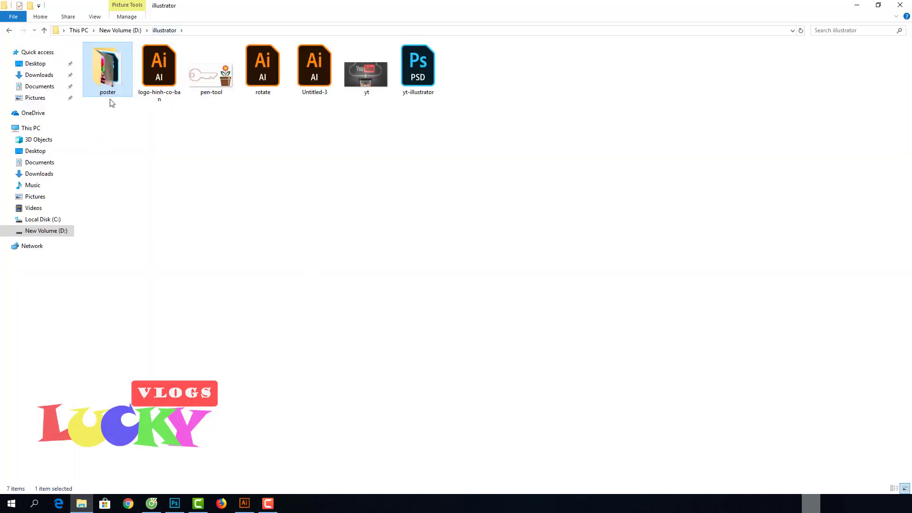
double_click(100, 68)
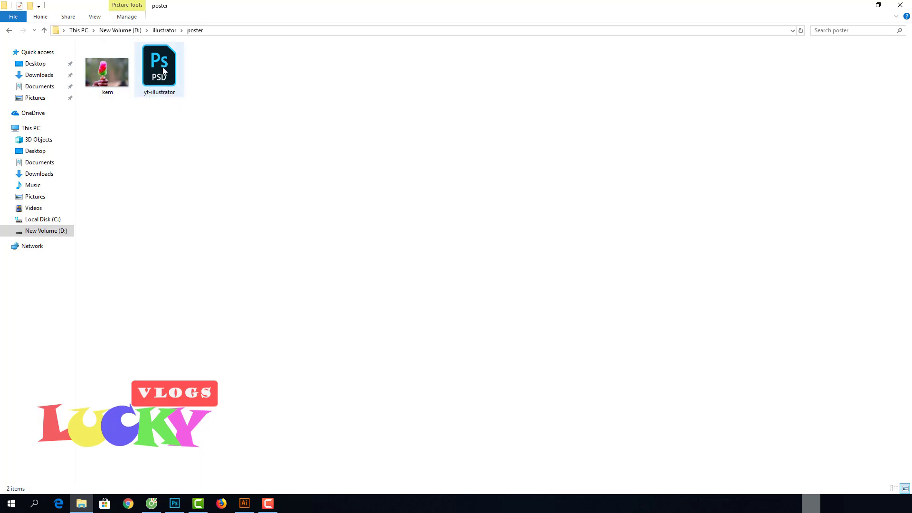
left_click(165, 31)
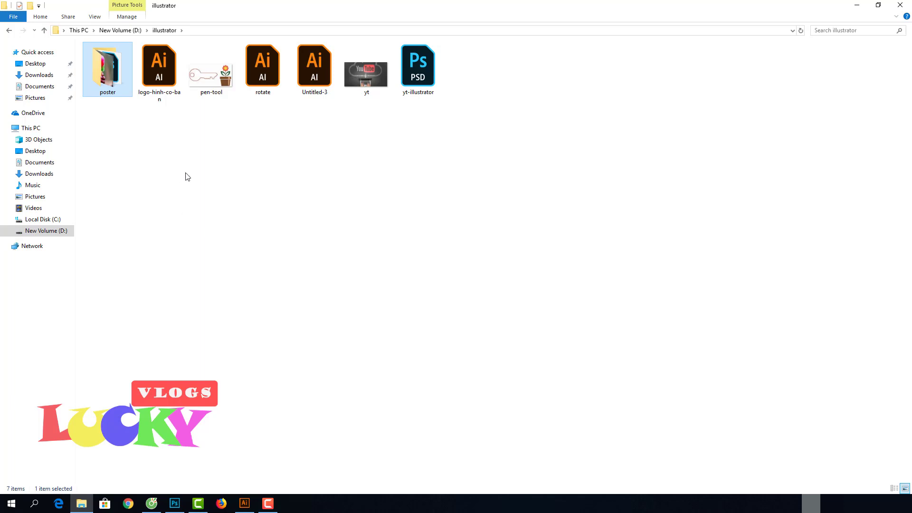
- Deselect the banner and save the document as Untitled-3.ai (Illustrator CC) in the poster folder
left_click(245, 503)
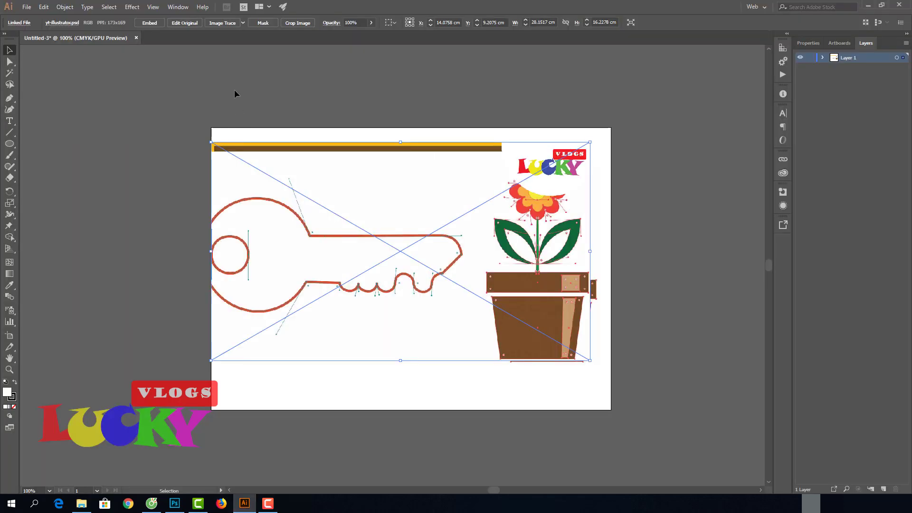
left_click(127, 58)
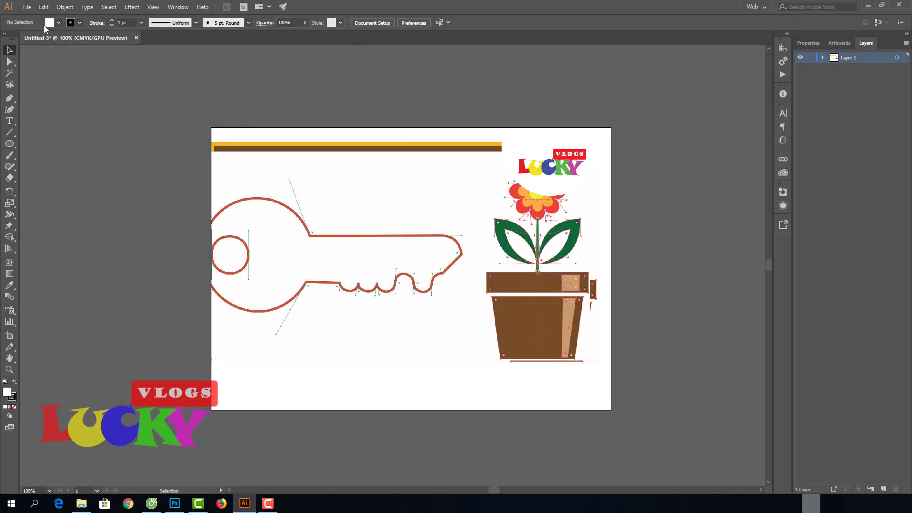
left_click(27, 7)
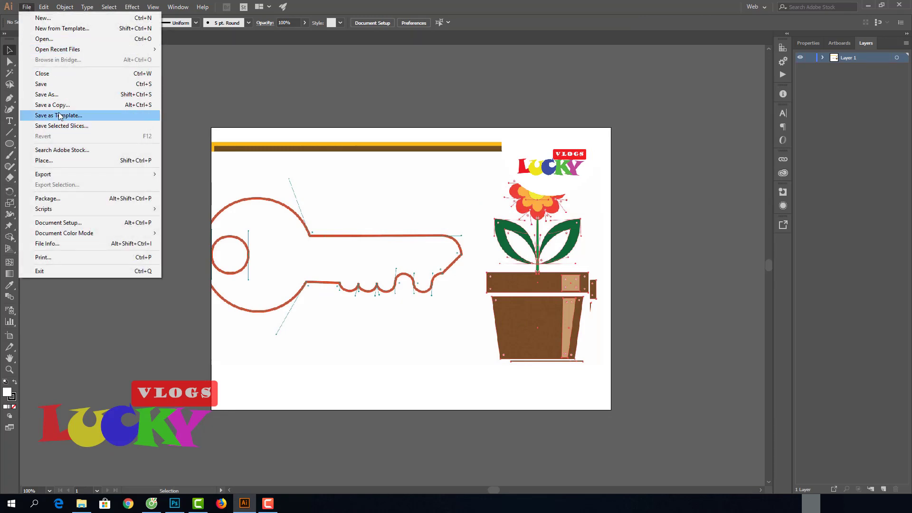
left_click(59, 96)
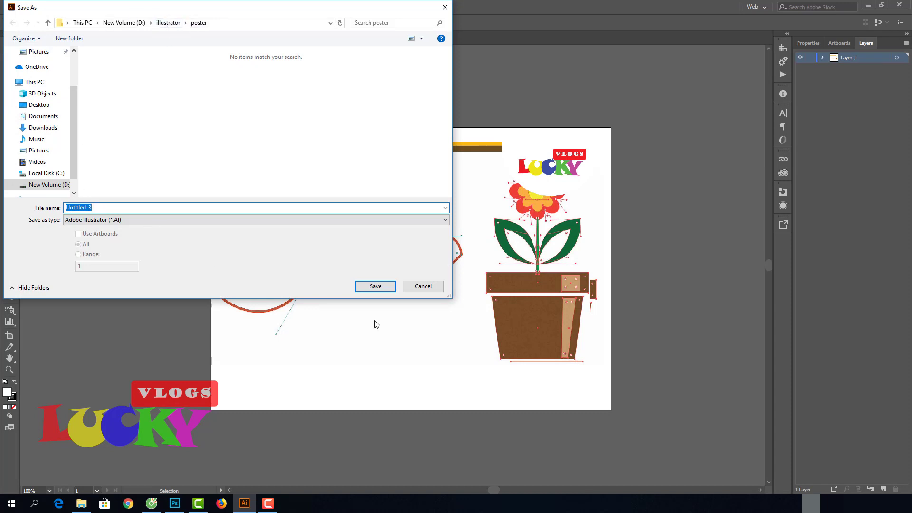
left_click(393, 287)
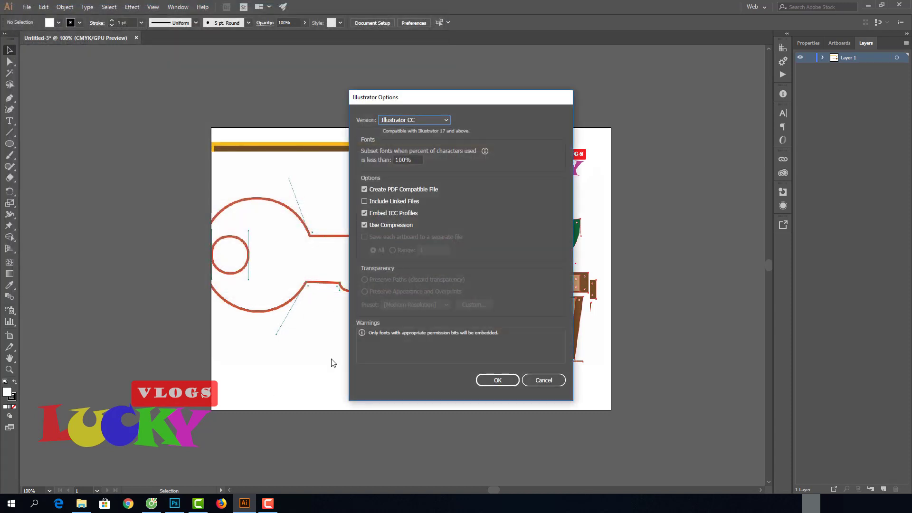
left_click(497, 378)
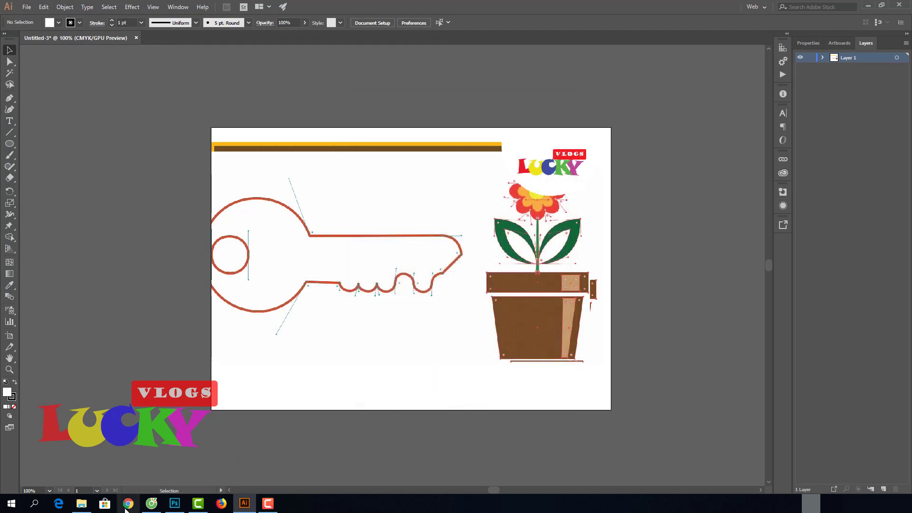
left_click(91, 507)
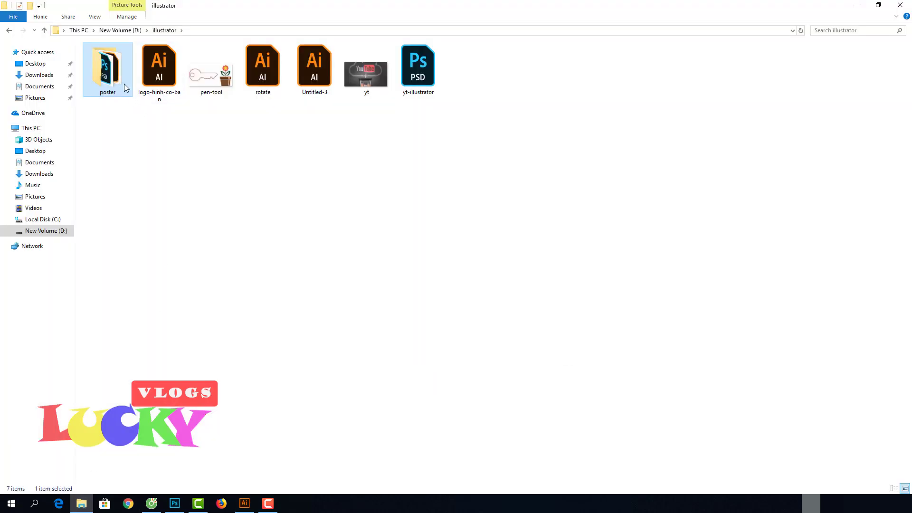
- Open the poster folder, select kem, Untitled-3 and yt-illustrator, then return to Illustrator
double_click(126, 88)
left_click_drag(328, 101, 104, 67)
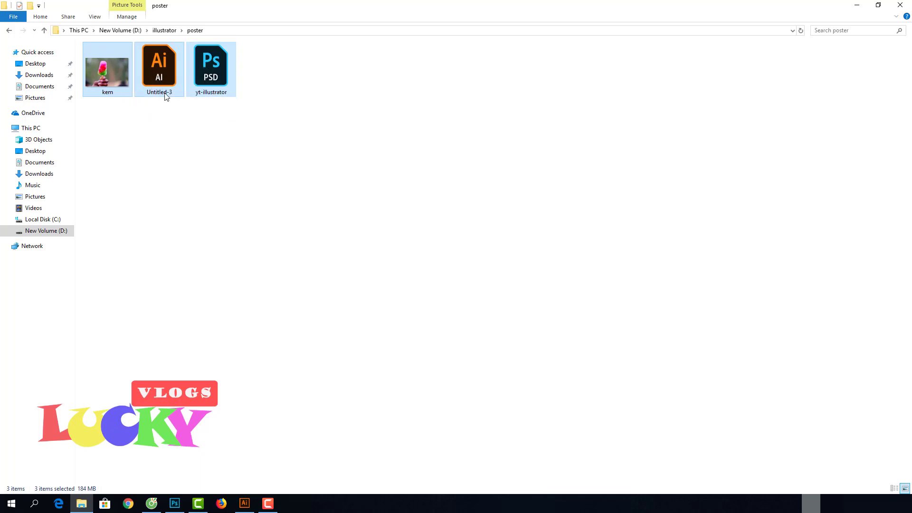
left_click(245, 503)
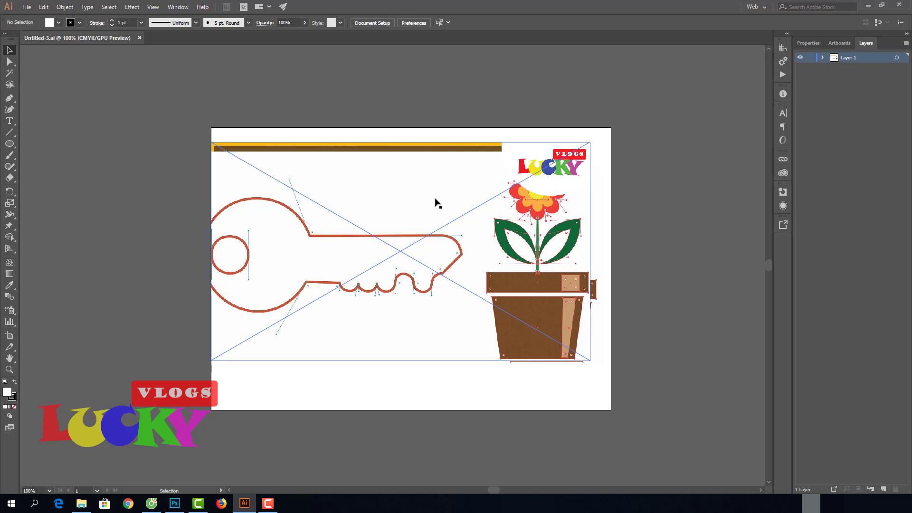
- Nudge the artwork down, move the linked banner up-right, and drag pen-tool.jpg down behind it
left_click(654, 131)
left_click(522, 221)
left_click_drag(310, 241, 312, 262)
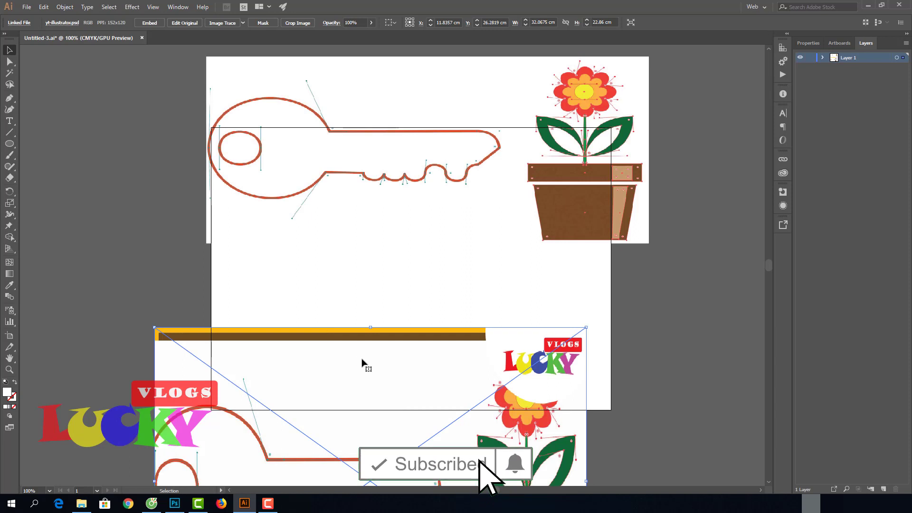
left_click_drag(362, 363, 444, 264)
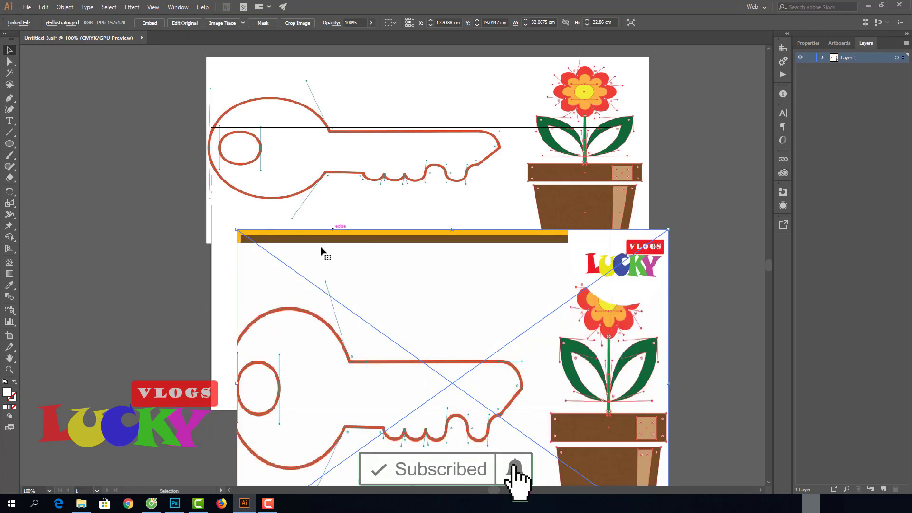
left_click_drag(432, 200, 439, 347)
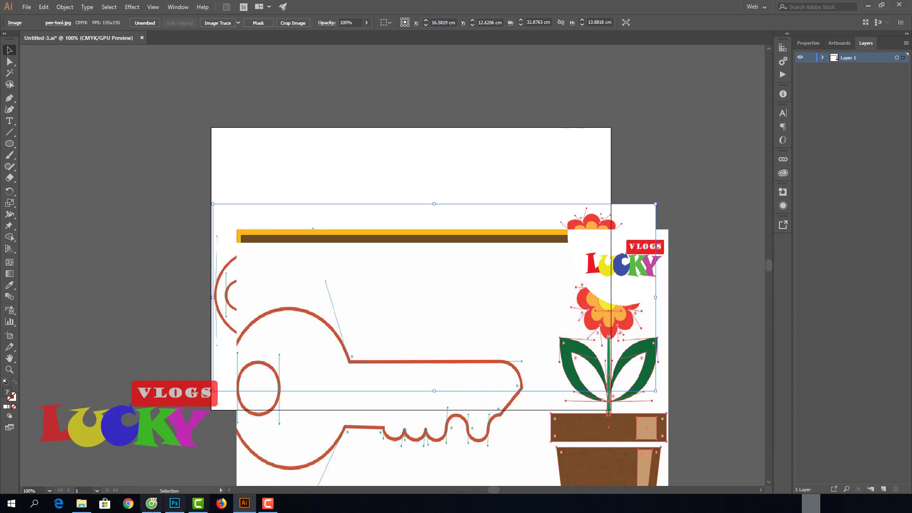
- Glance at the banner in Photoshop, return to Illustrator, then bring up the poster folder window
left_click(184, 508)
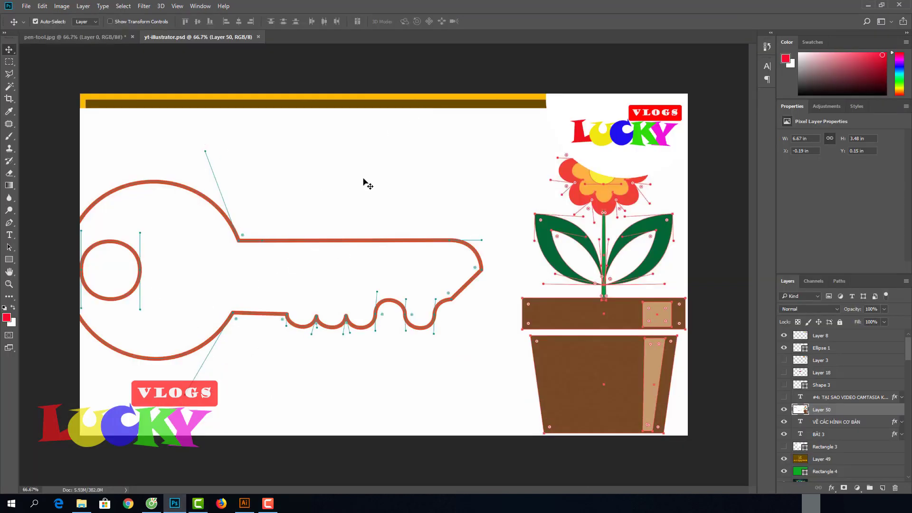
left_click(245, 504)
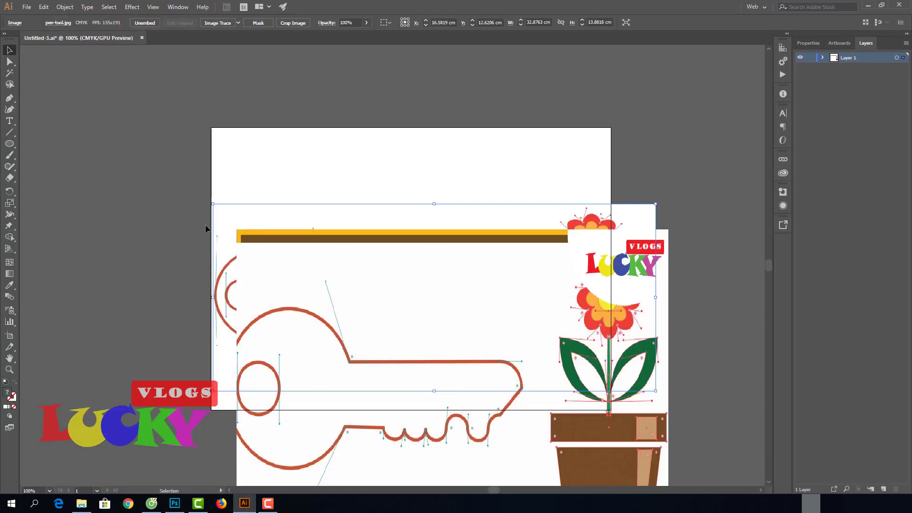
left_click(82, 504)
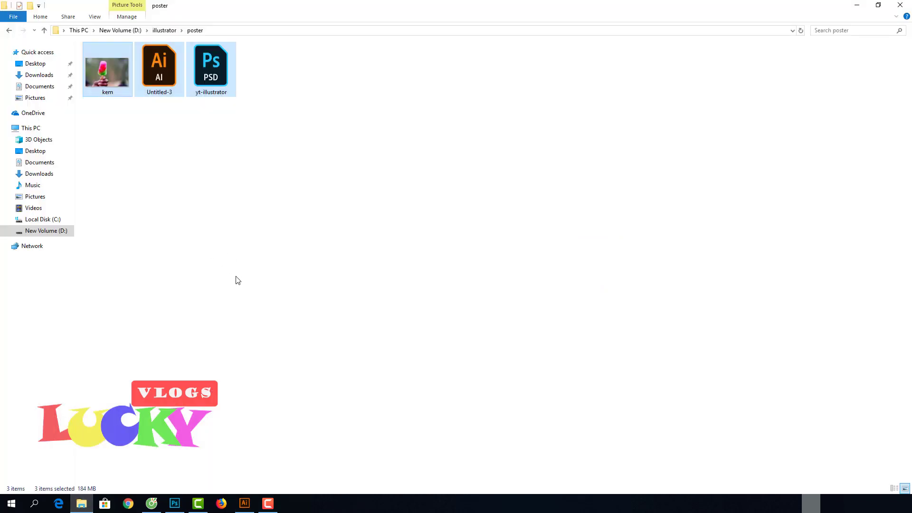
- Go up to the illustrator folder in Explorer, then switch back to Untitled-3.ai in Illustrator
left_click(164, 30)
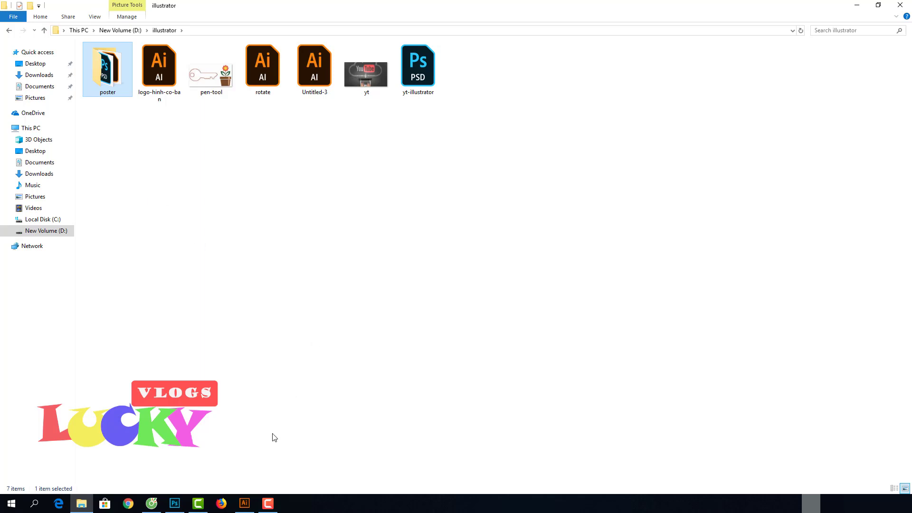
left_click(244, 503)
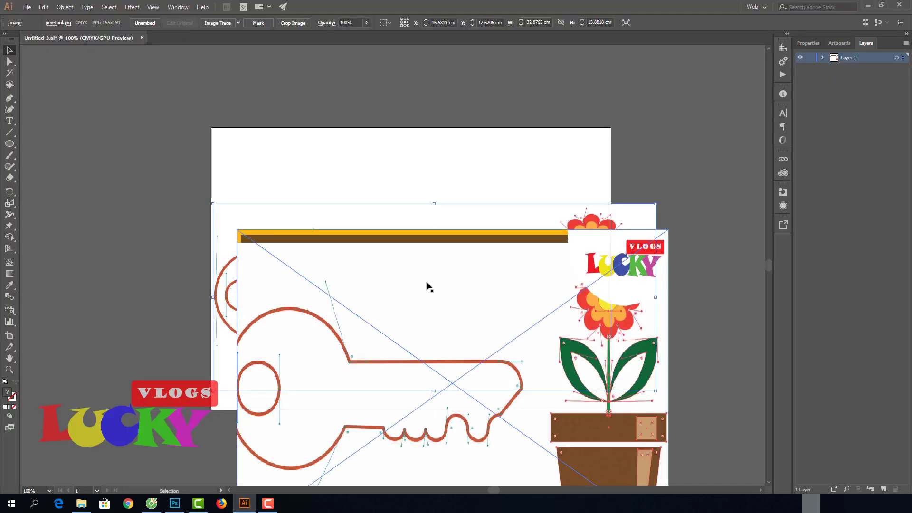
- Drag the linked yt-illustrator.psd banner up-left so it covers most of the artboard
mouse_move(419, 306)
left_mouse_down()
mouse_move(374, 222)
mouse_move(398, 210)
left_mouse_up()
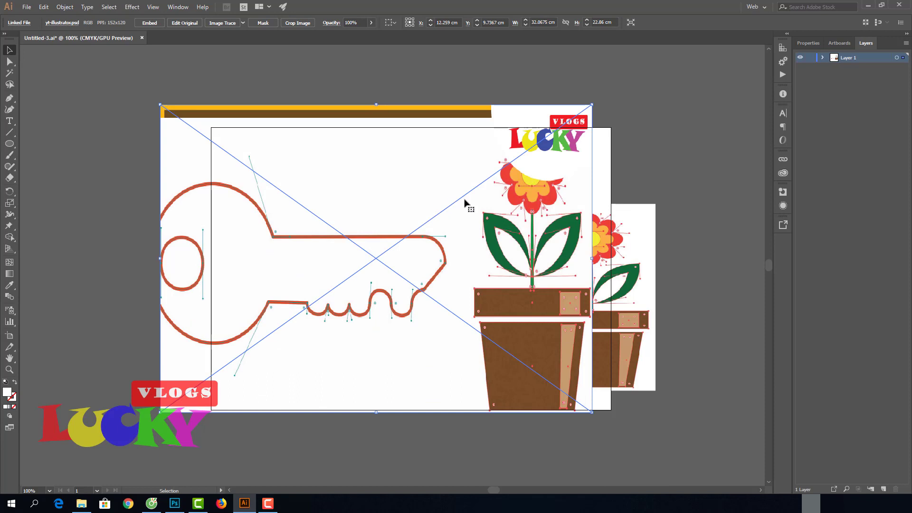